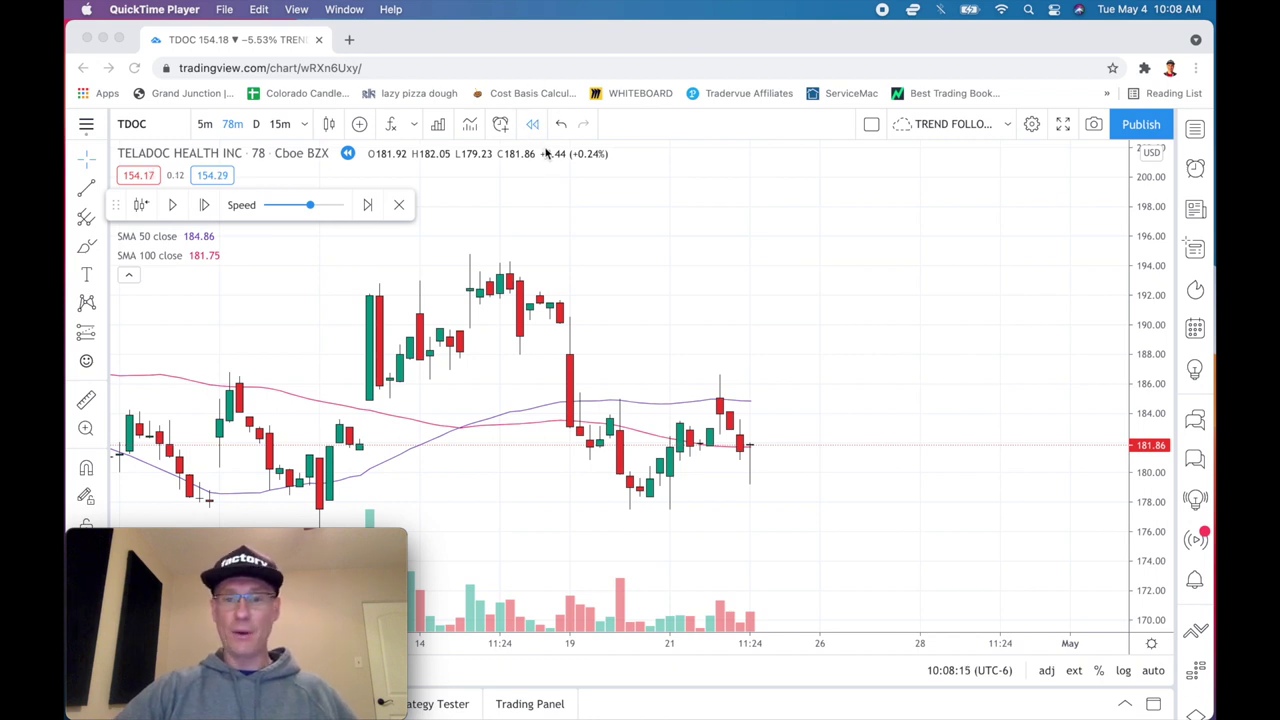
Bring the browser showing the TDOC chart forward and pick the Text drawing tool.
{"action": "left_click", "coordinate": [814, 396]}
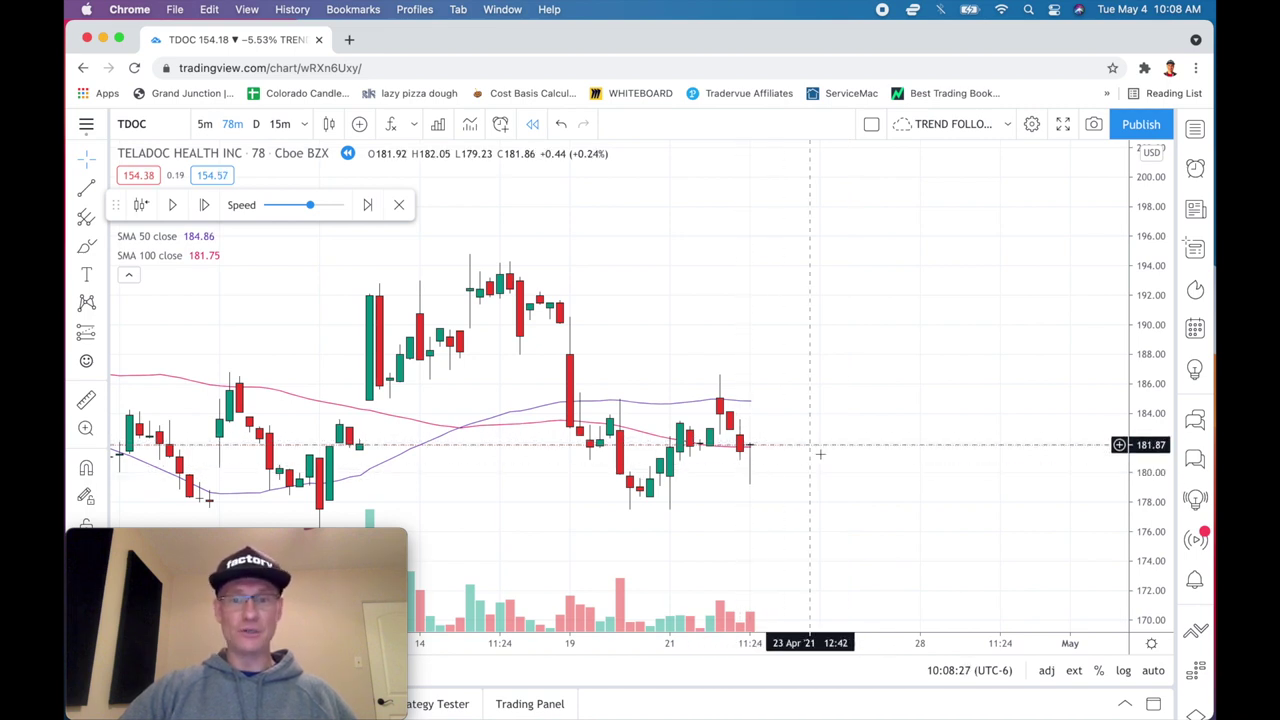
{"action": "left_click", "coordinate": [90, 275]}
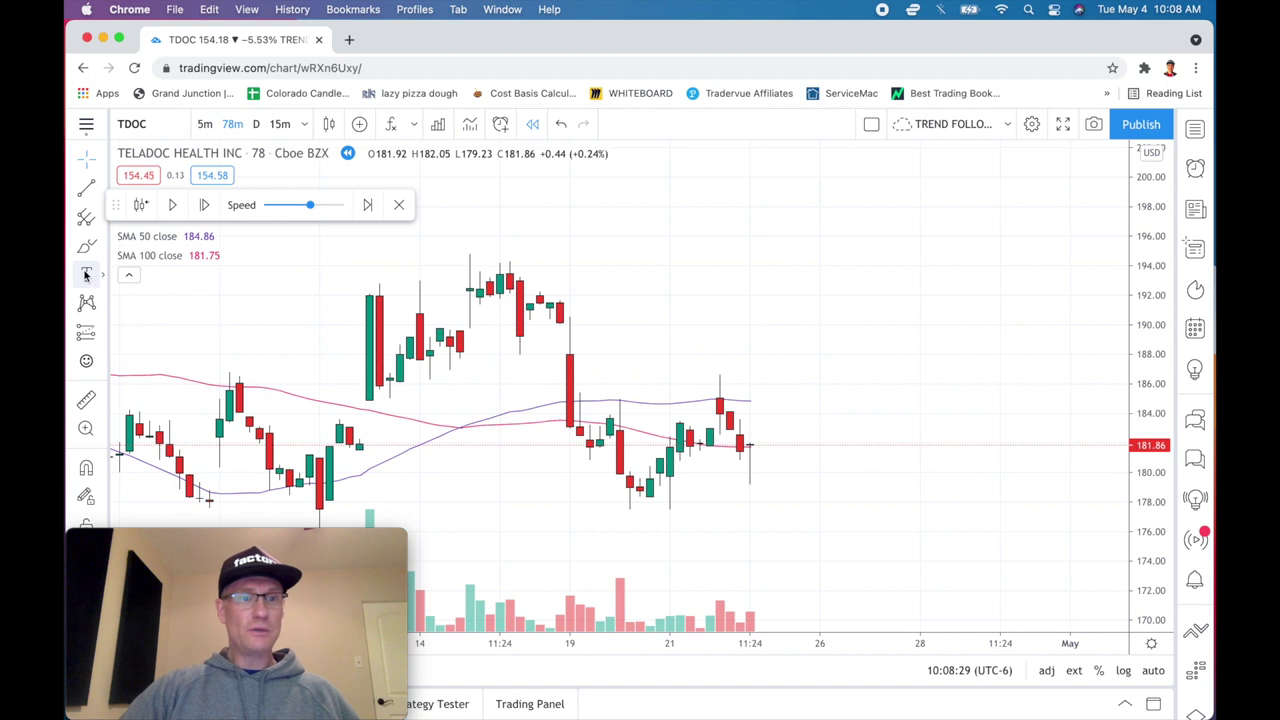
Place a text label reading '$500' in the empty area right of the TDOC candles.
{"action": "left_click", "coordinate": [881, 252]}
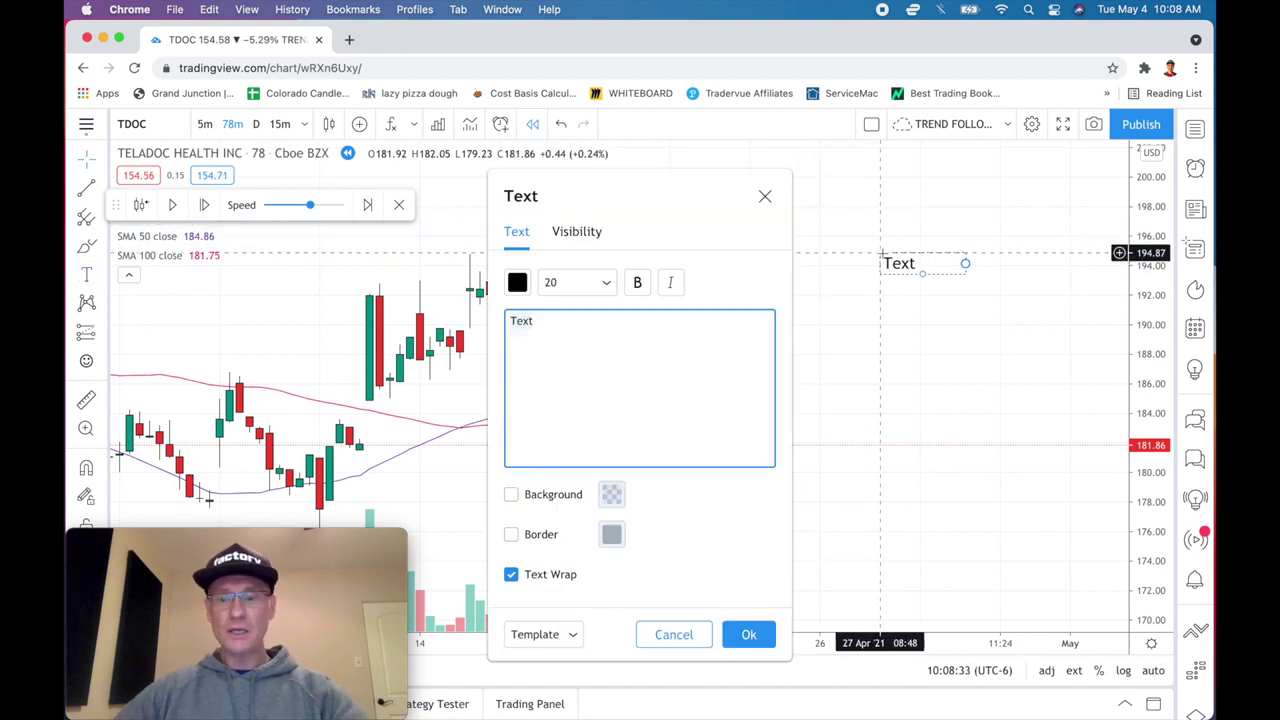
{"action": "type", "text": "$05"}
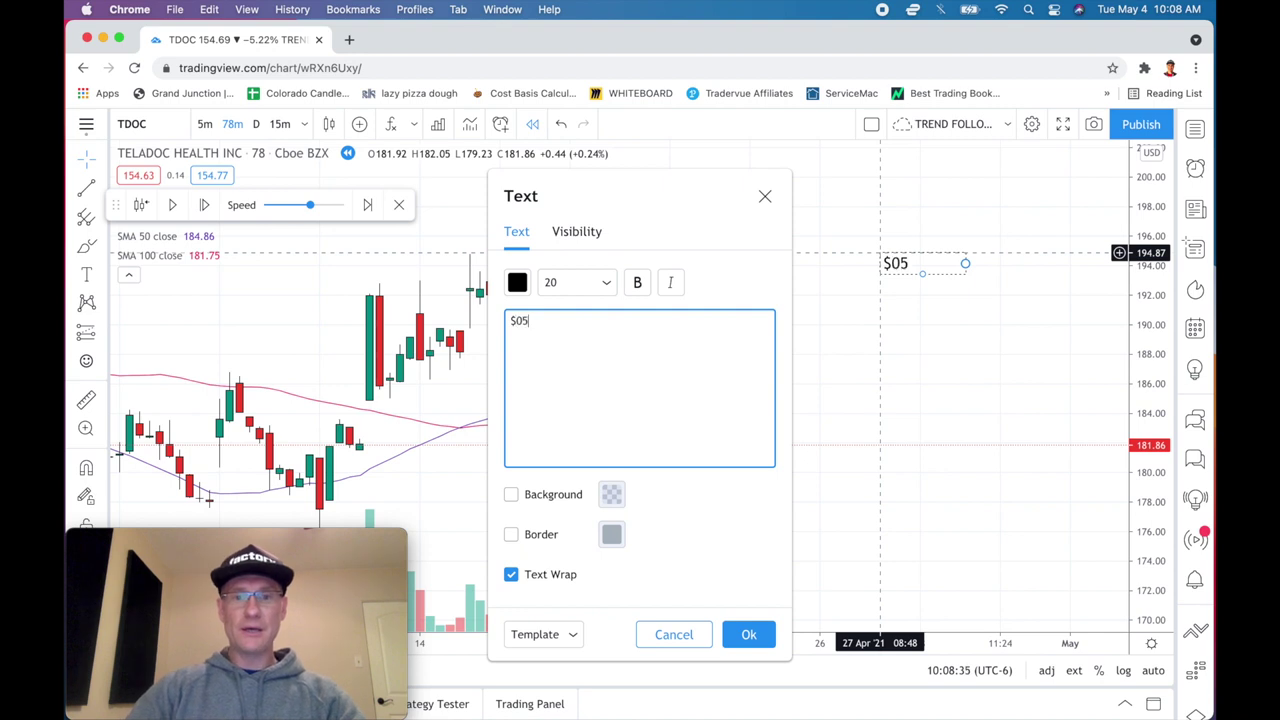
{"action": "key", "text": "BackSpace"}
{"action": "key", "text": "BackSpace"}
{"action": "type", "text": "500"}
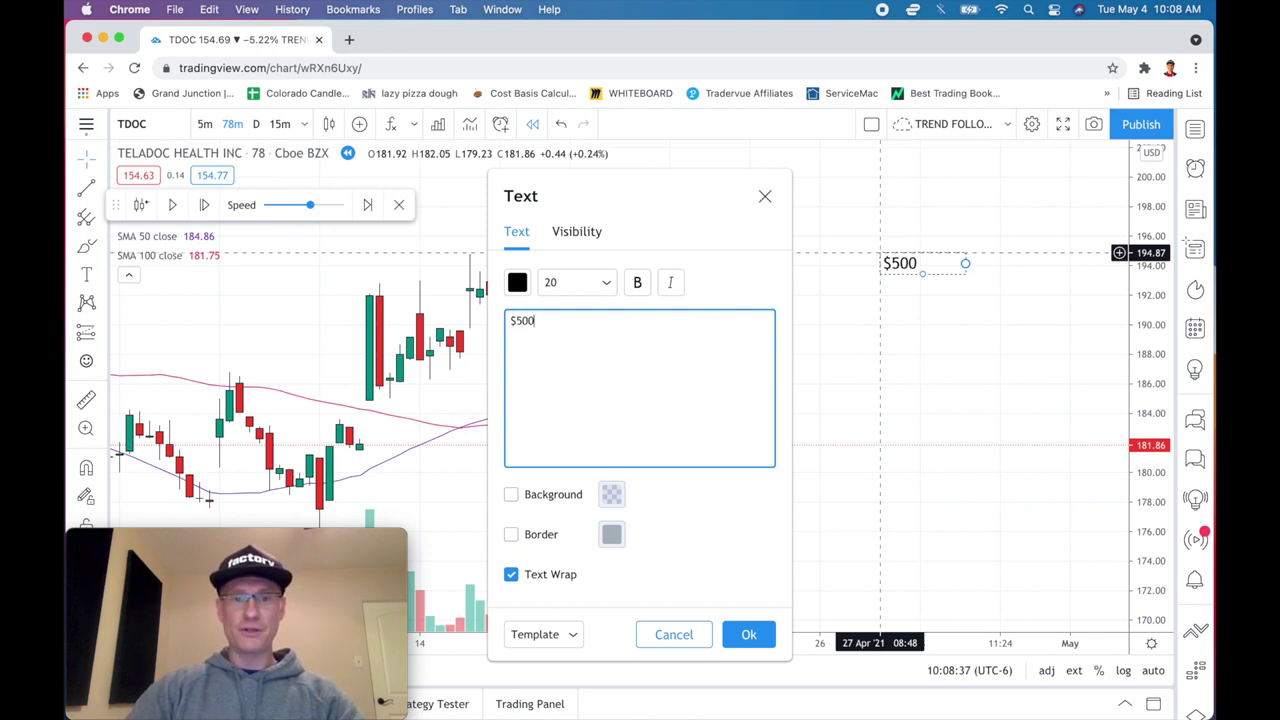
{"action": "left_click", "coordinate": [1105, 345]}
{"action": "left_click", "coordinate": [1120, 370]}
{"action": "left_click", "coordinate": [975, 312]}
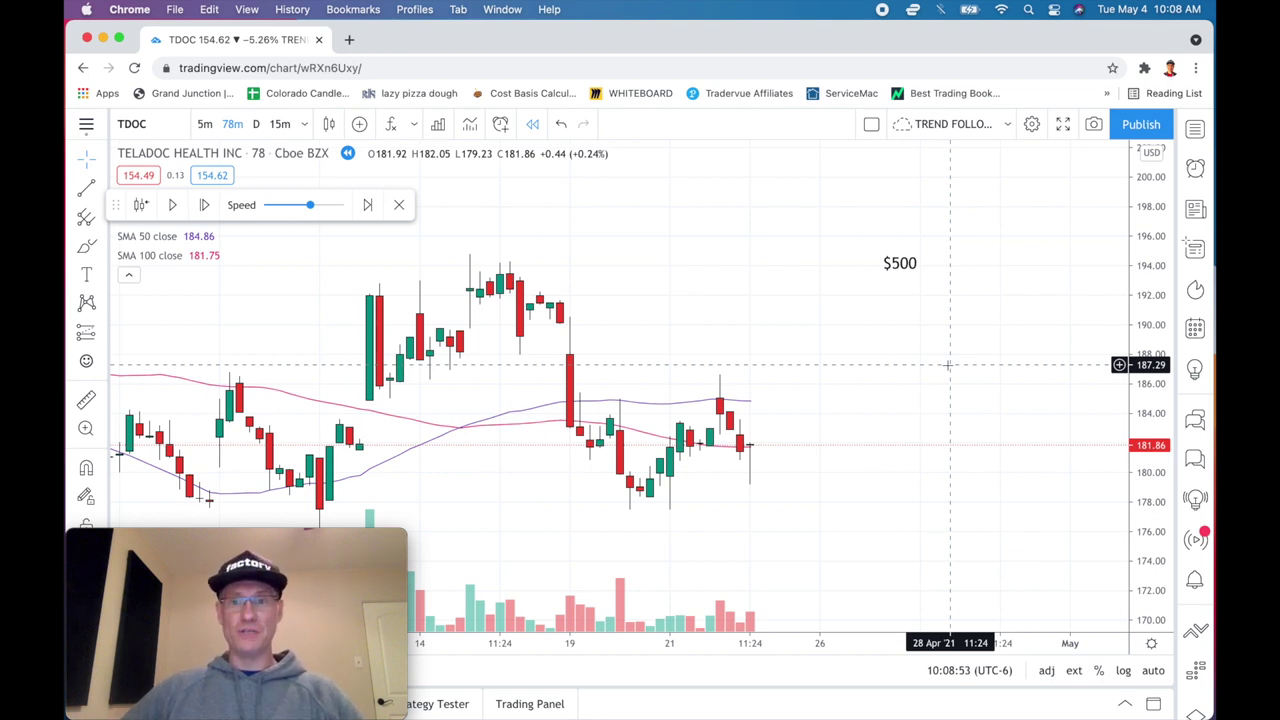
Edit the $500 label by prefixing 'R = ' so it reads 'R = $500'.
{"action": "left_click", "coordinate": [912, 265]}
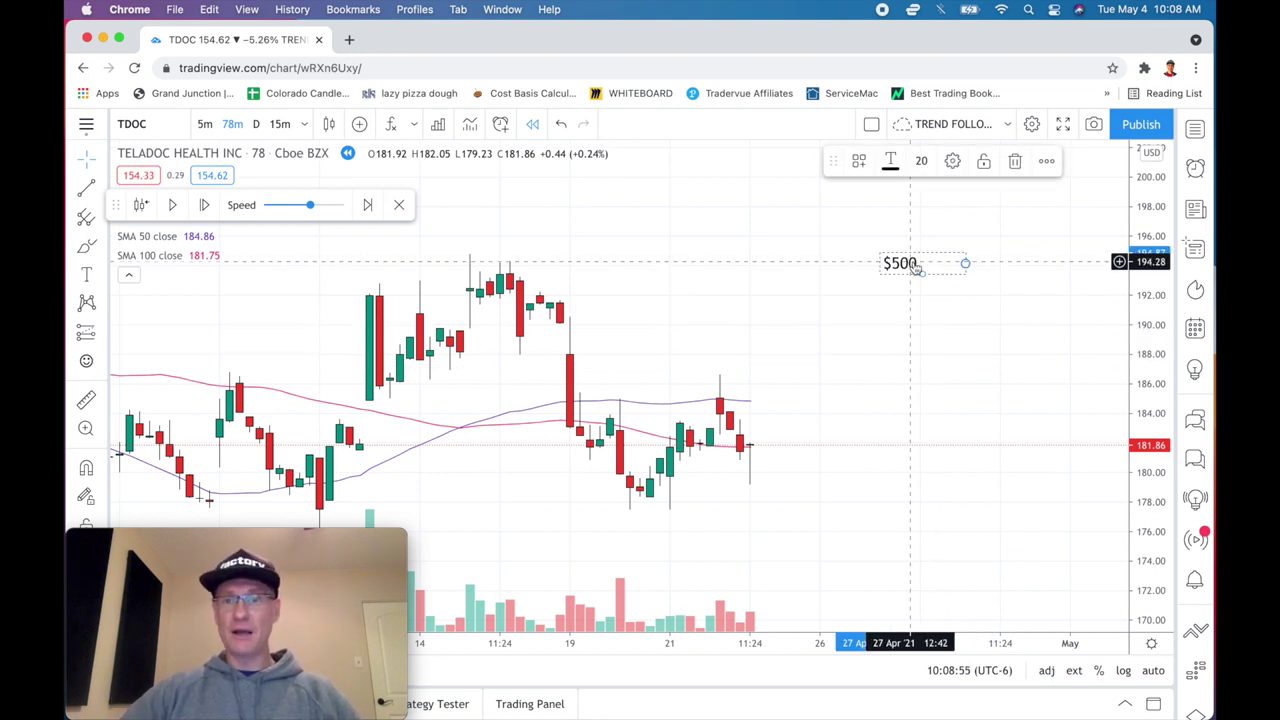
{"action": "double_click", "coordinate": [912, 265]}
{"action": "left_click", "coordinate": [510, 320]}
{"action": "type", "text": "R ="}
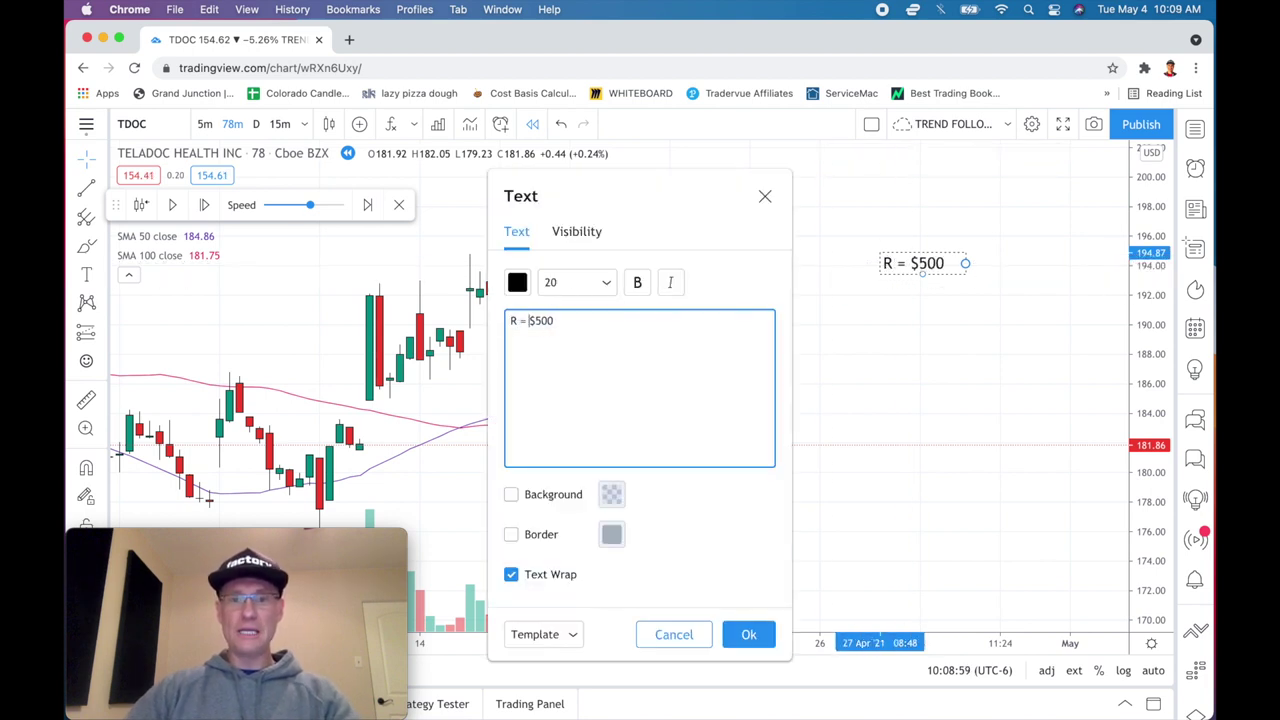
{"action": "left_click", "coordinate": [748, 634]}
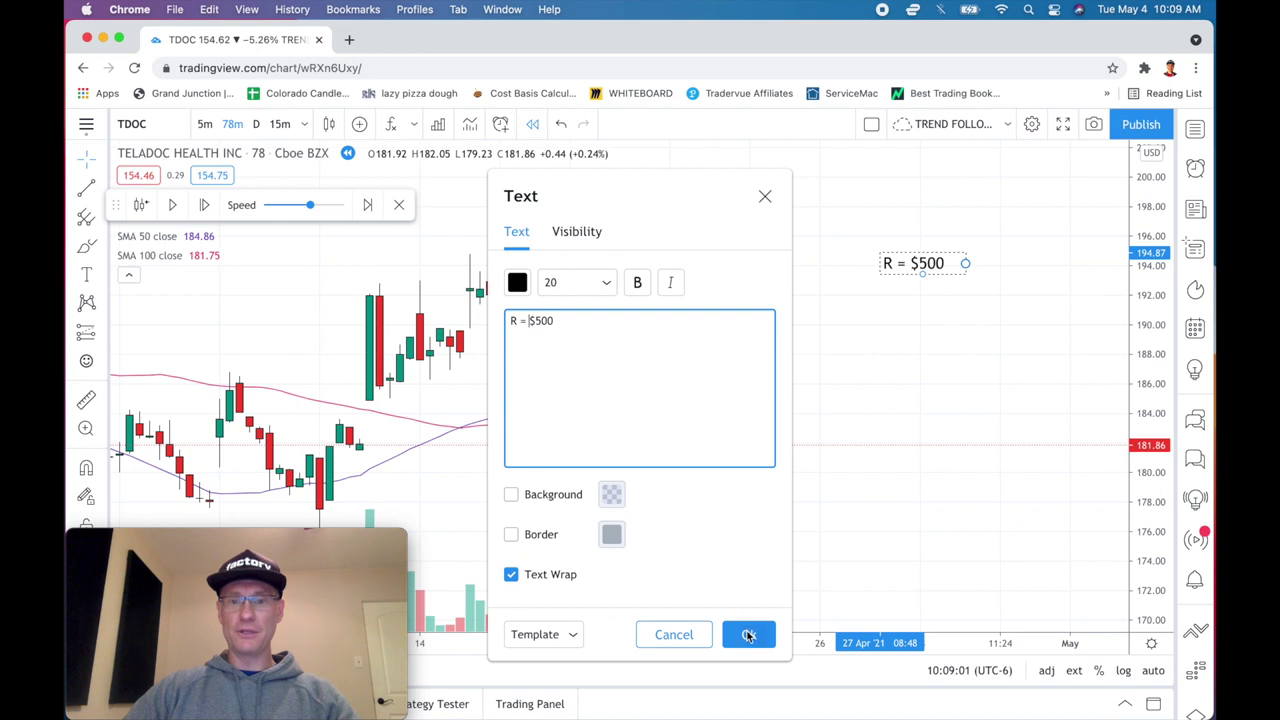
{"action": "left_click", "coordinate": [939, 517]}
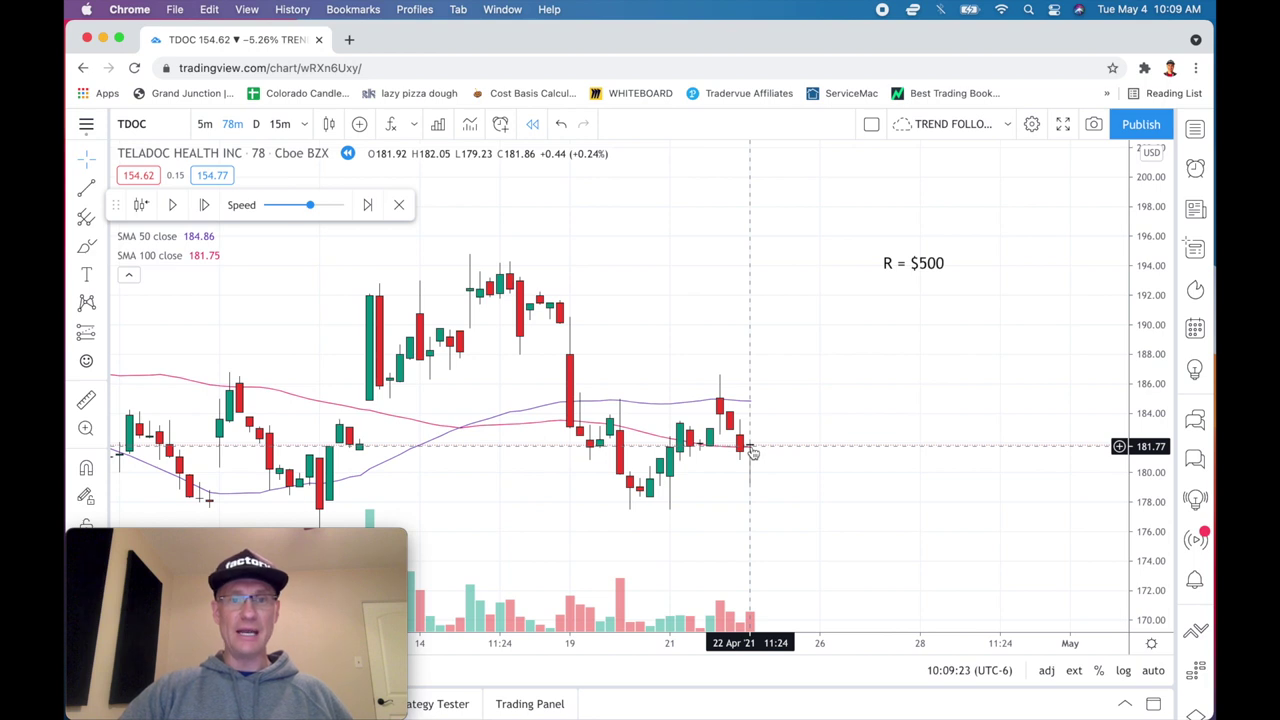
Add a second note line 'High of candle = 182.05' and widen the label so lines fit.
{"action": "left_click", "coordinate": [920, 270]}
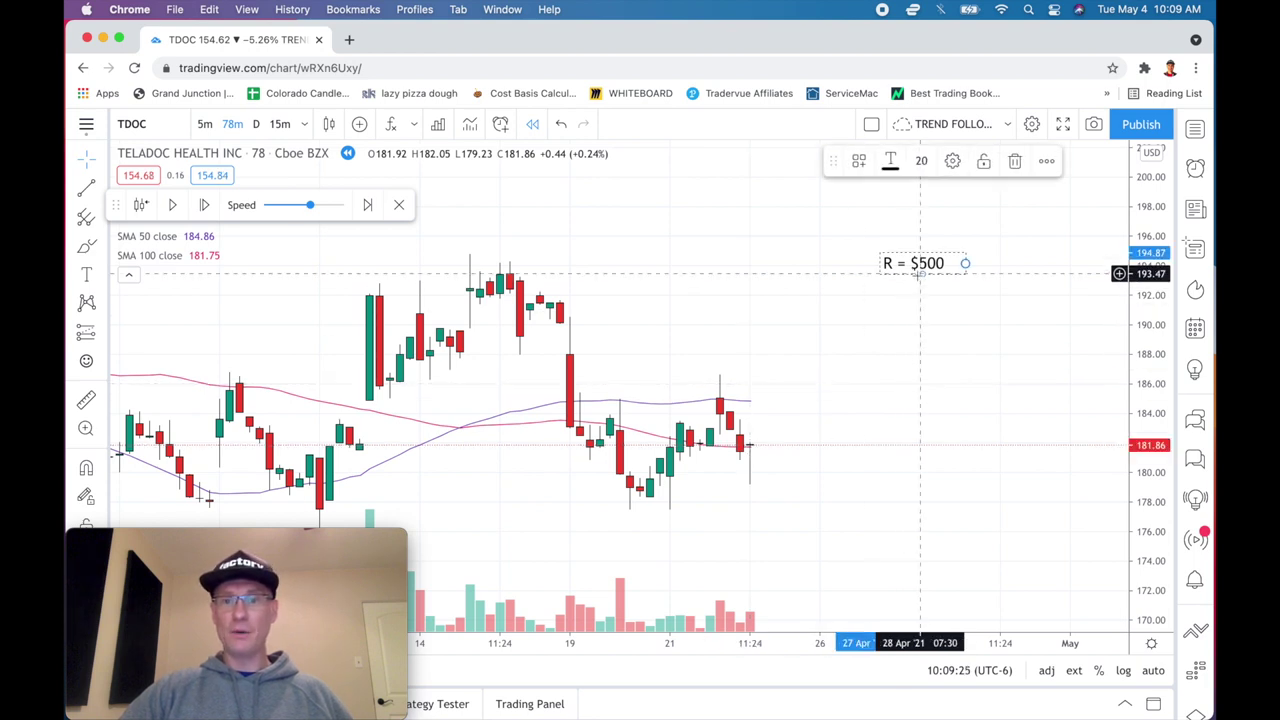
{"action": "double_click", "coordinate": [920, 270]}
{"action": "left_click", "coordinate": [608, 320]}
{"action": "key", "text": "Return"}
{"action": "type", "text": "Hih o"}
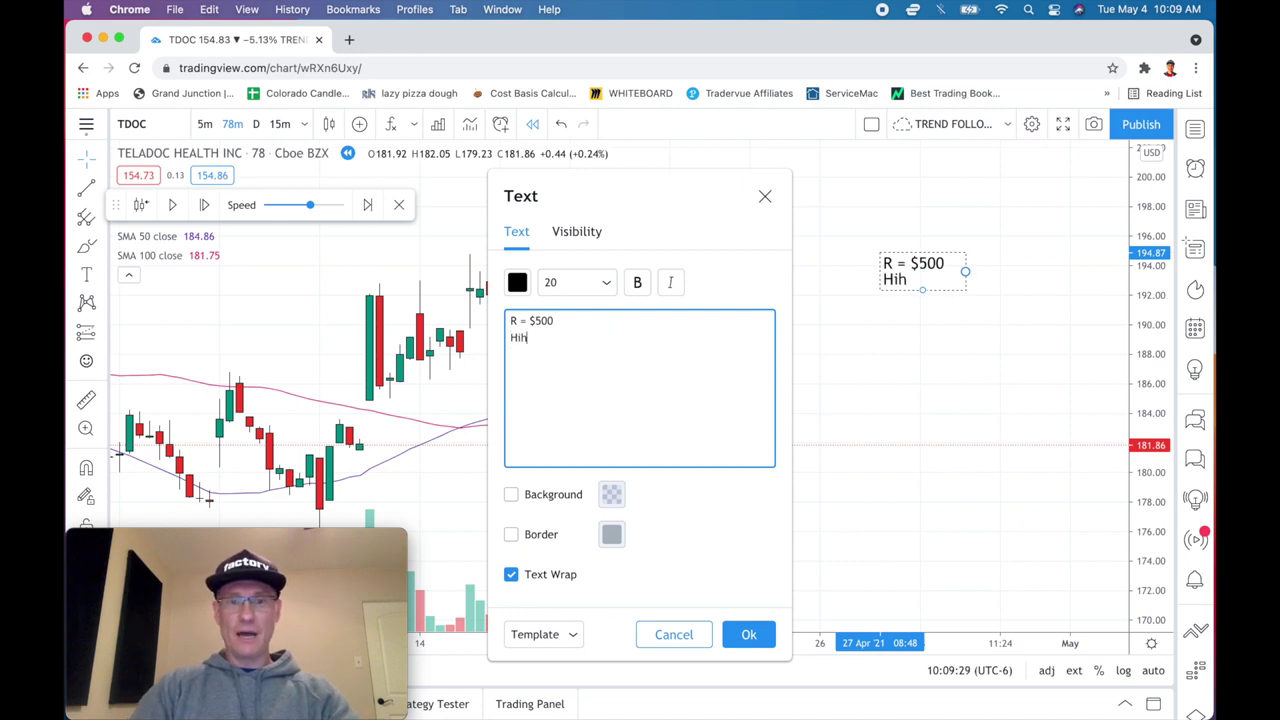
{"action": "key", "text": "BackSpace"}
{"action": "key", "text": "BackSpace"}
{"action": "key", "text": "BackSpace"}
{"action": "type", "text": "gh of na"}
{"action": "key", "text": "BackSpace"}
{"action": "key", "text": "BackSpace"}
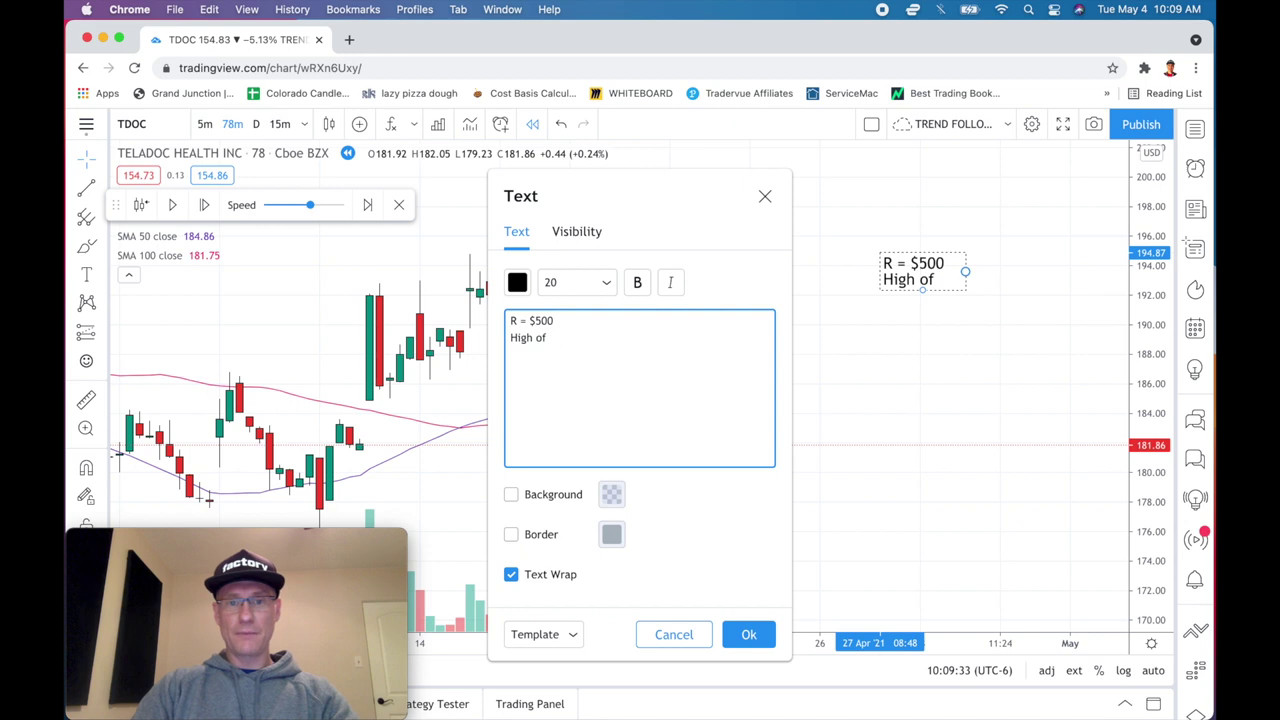
{"action": "type", "text": "and"}
{"action": "key", "text": "BackSpace"}
{"action": "key", "text": "BackSpace"}
{"action": "key", "text": "BackSpace"}
{"action": "type", "text": "candle ="}
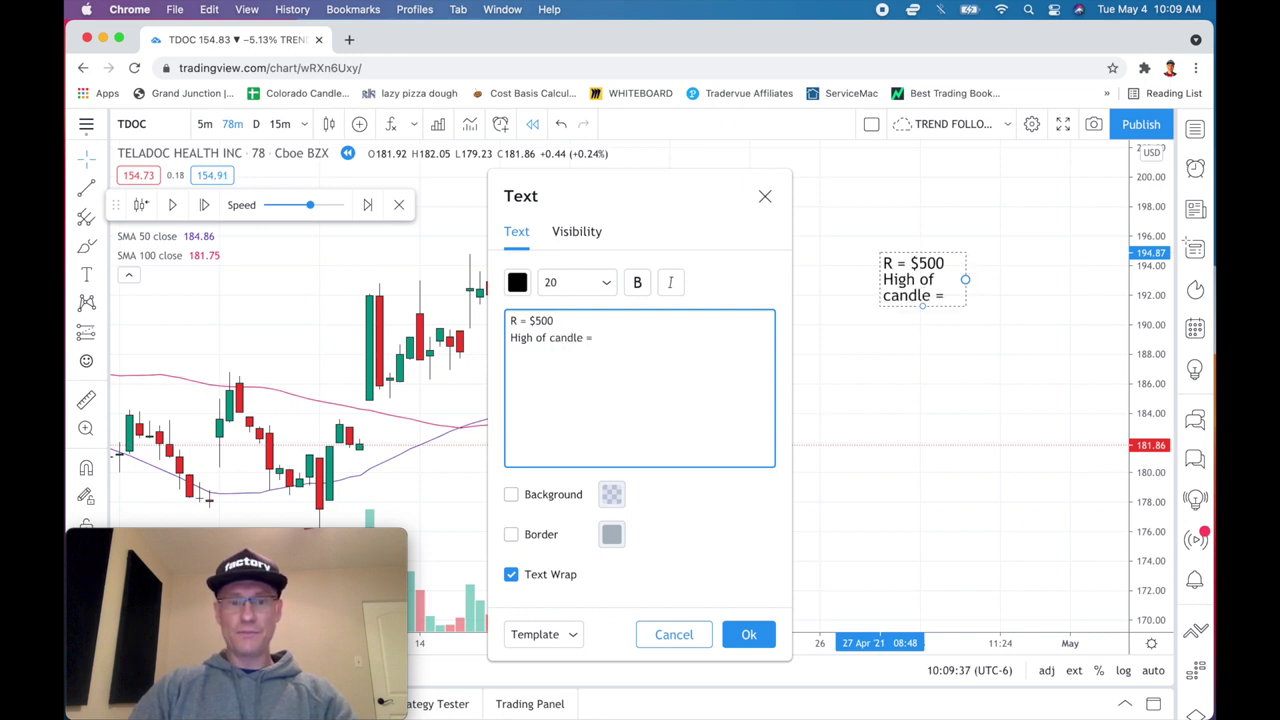
{"action": "type", "text": " 182.05"}
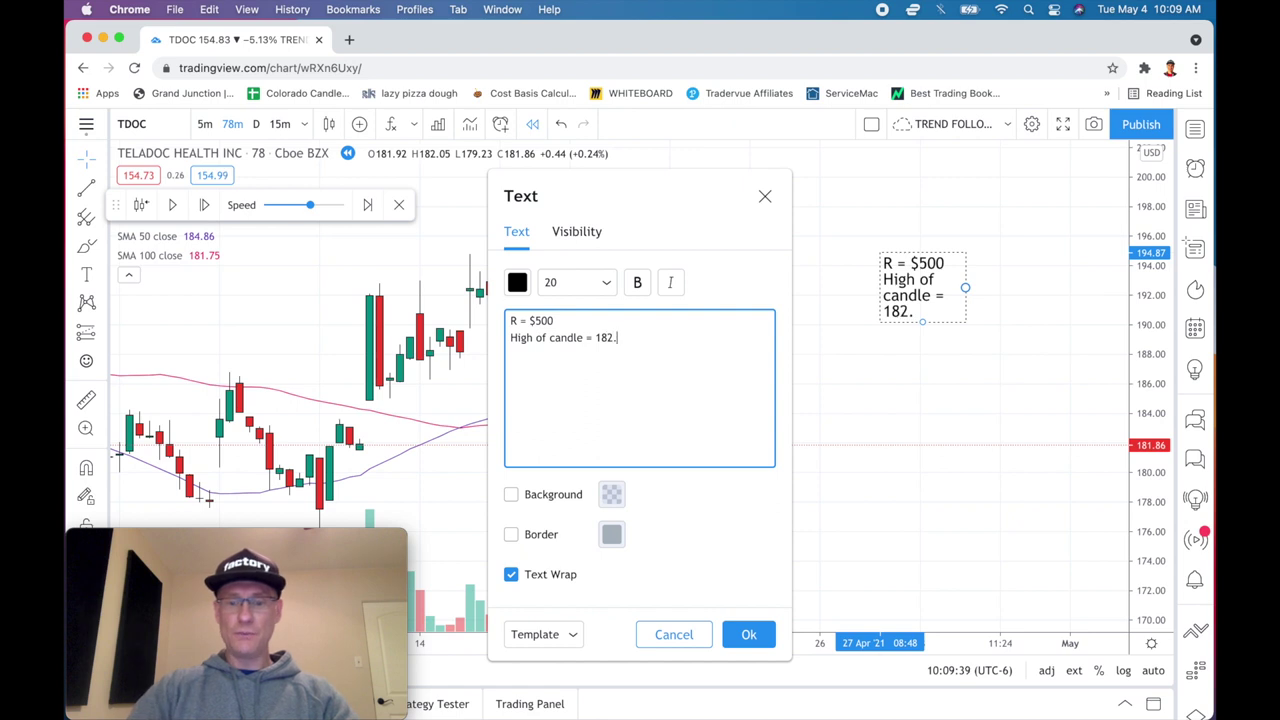
{"action": "left_click", "coordinate": [745, 633]}
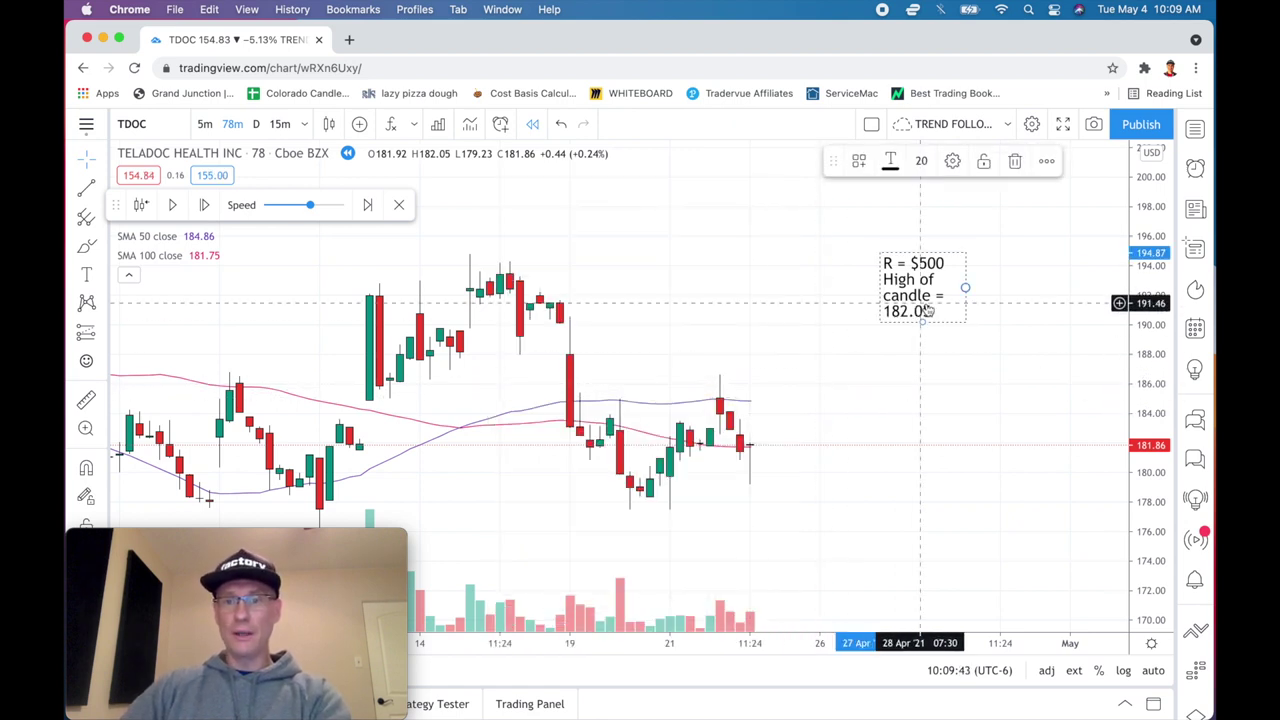
{"action": "left_click_drag", "start_coordinate": [966, 287], "coordinate": [1102, 278]}
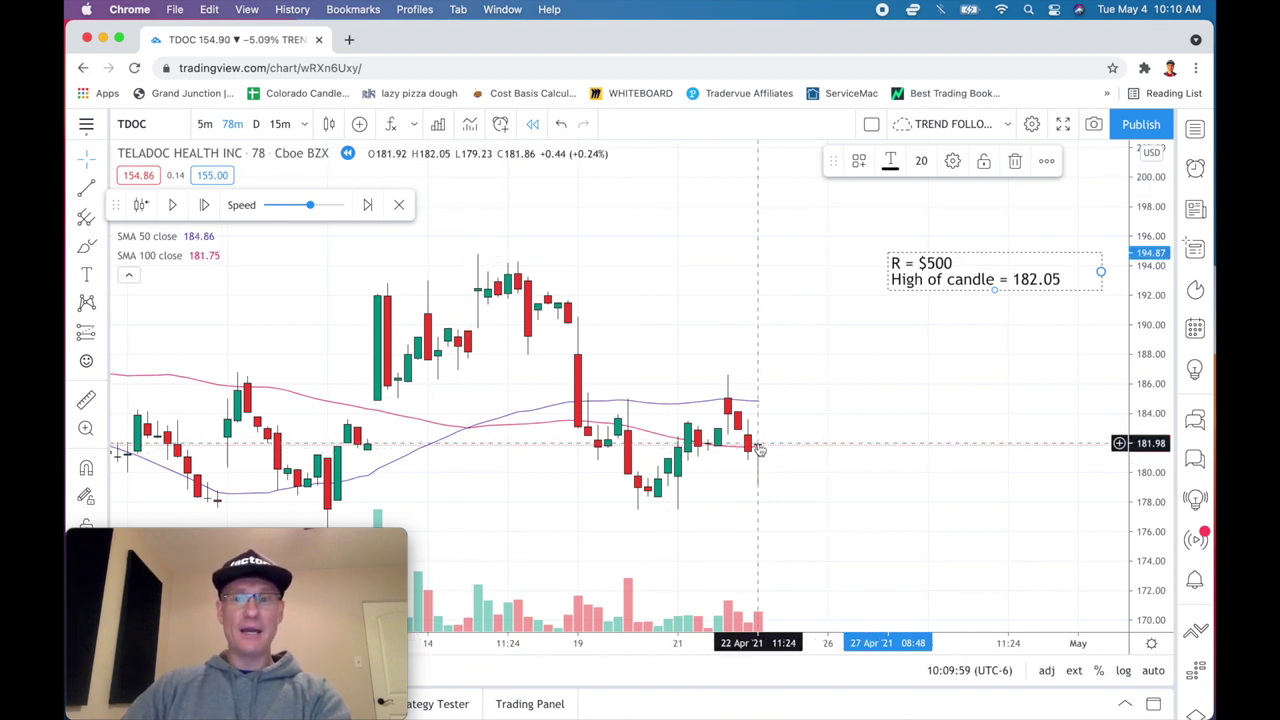
Append a third line, 'Low of candle = 179.23', under the high value in the note.
{"action": "double_click", "coordinate": [1050, 282]}
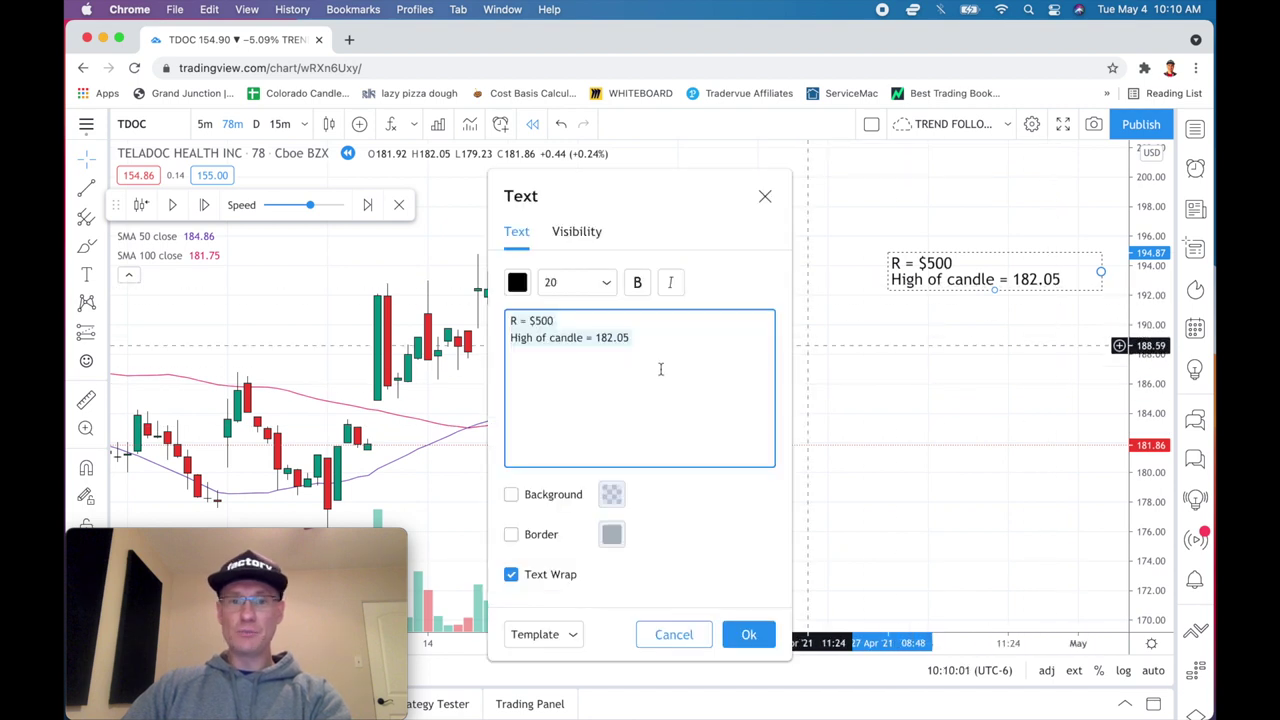
{"action": "left_click", "coordinate": [710, 365]}
{"action": "key", "text": "Return"}
{"action": "type", "text": "Low of candle"}
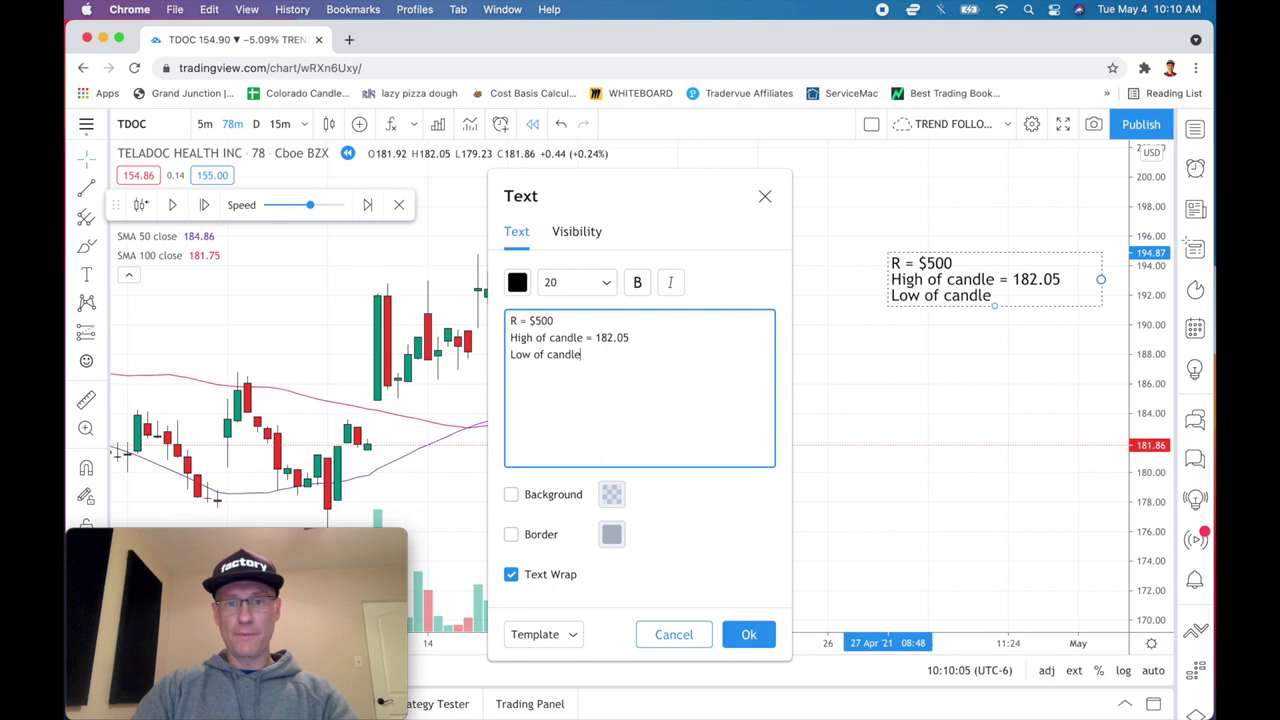
{"action": "type", "text": " = 179.23"}
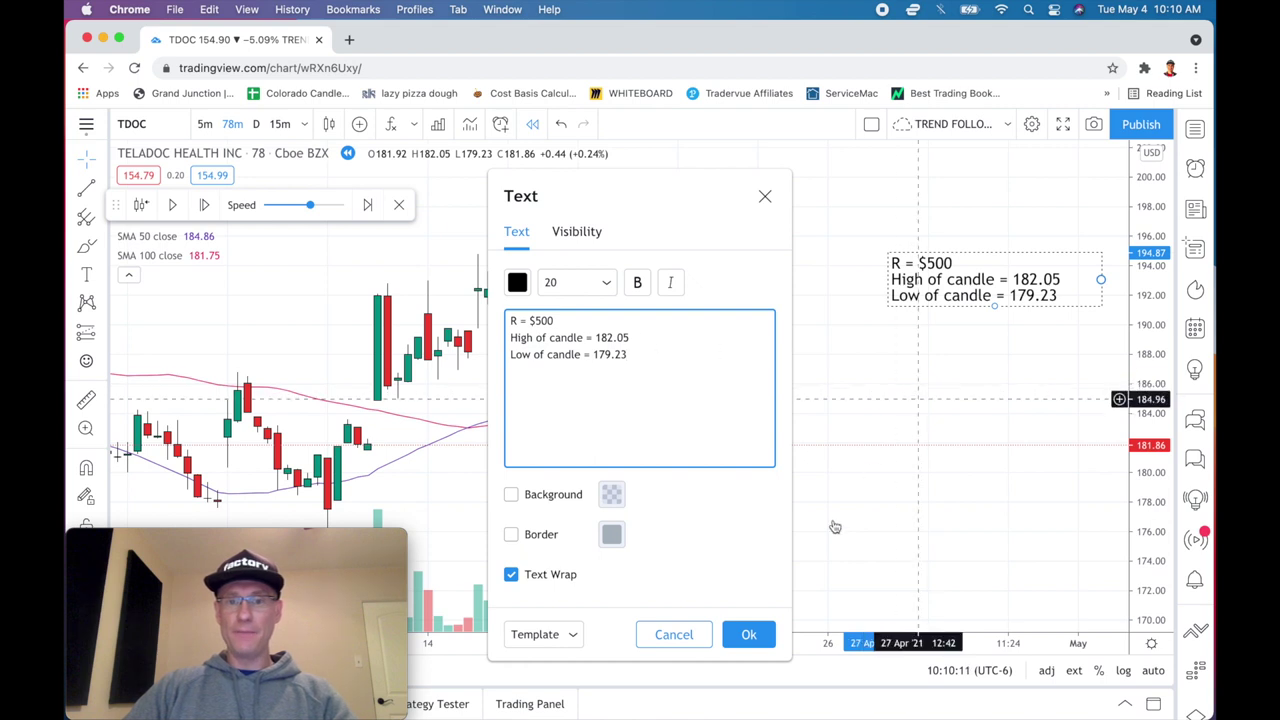
{"action": "left_click", "coordinate": [749, 634]}
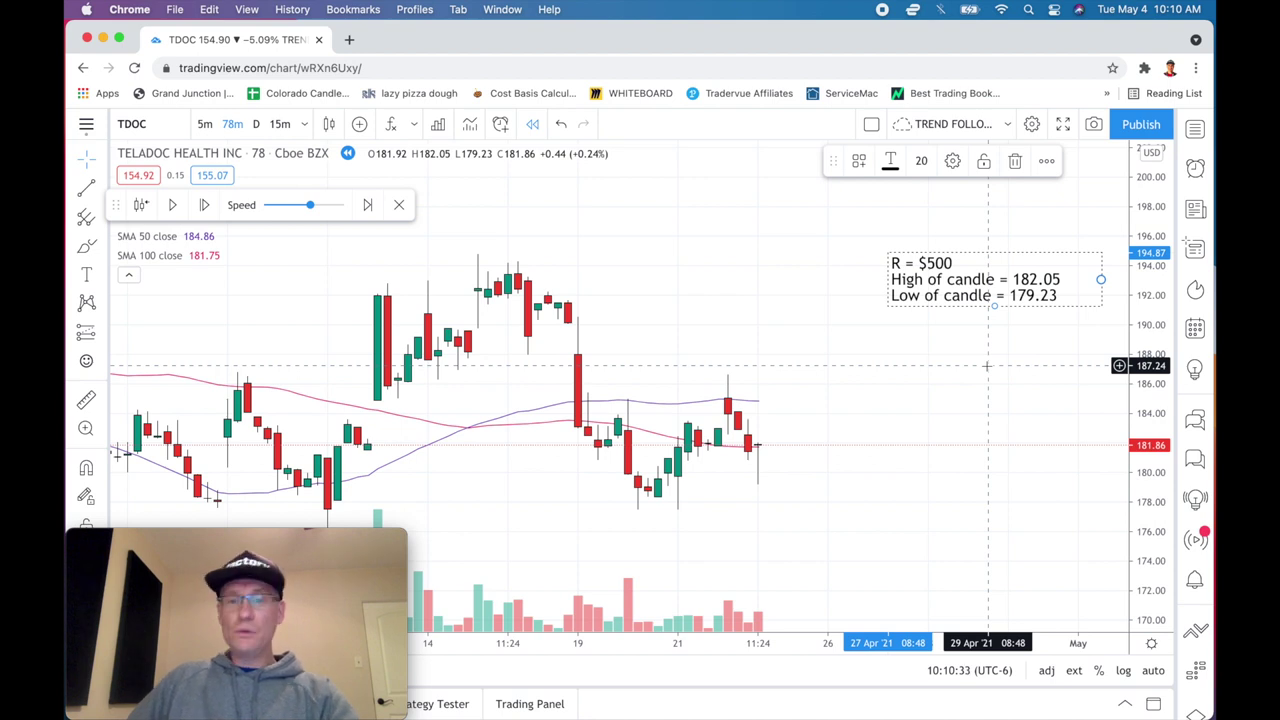
Add 'Difference = $2.82' as the fourth note line and drag the note down beside the latest candles.
{"action": "double_click", "coordinate": [995, 285]}
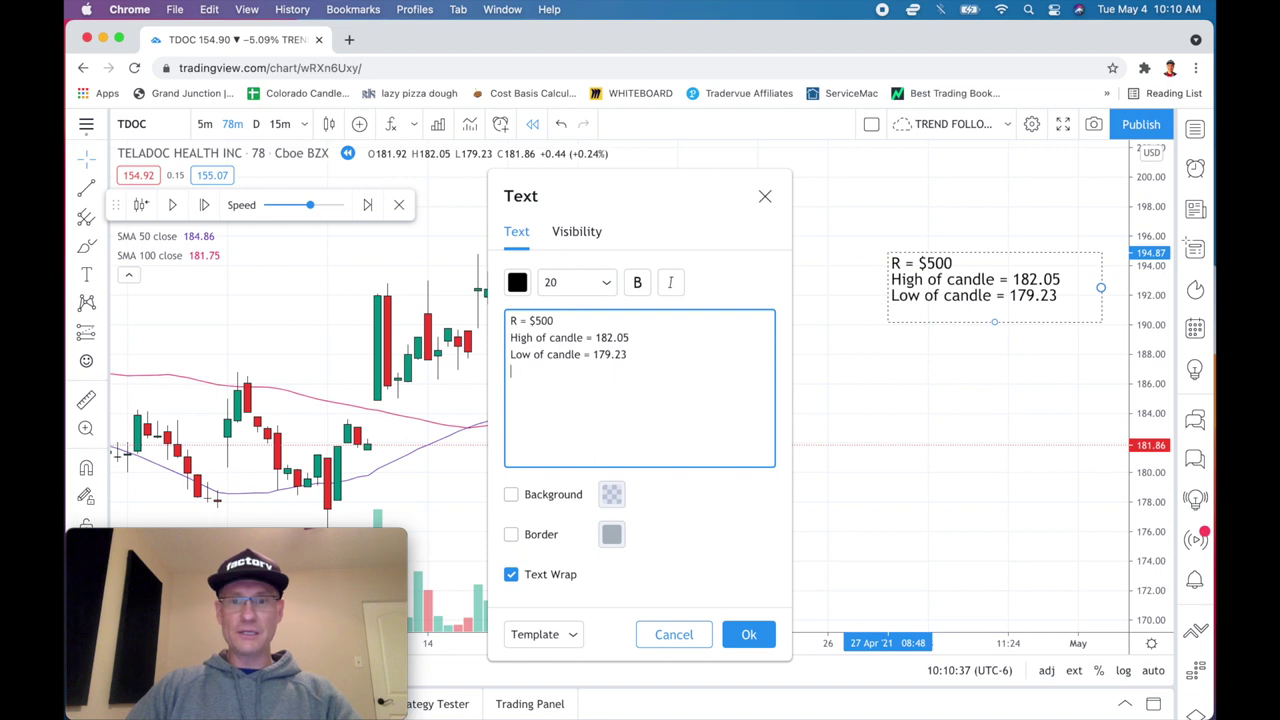
{"action": "key", "text": "Return"}
{"action": "type", "text": "Differ"}
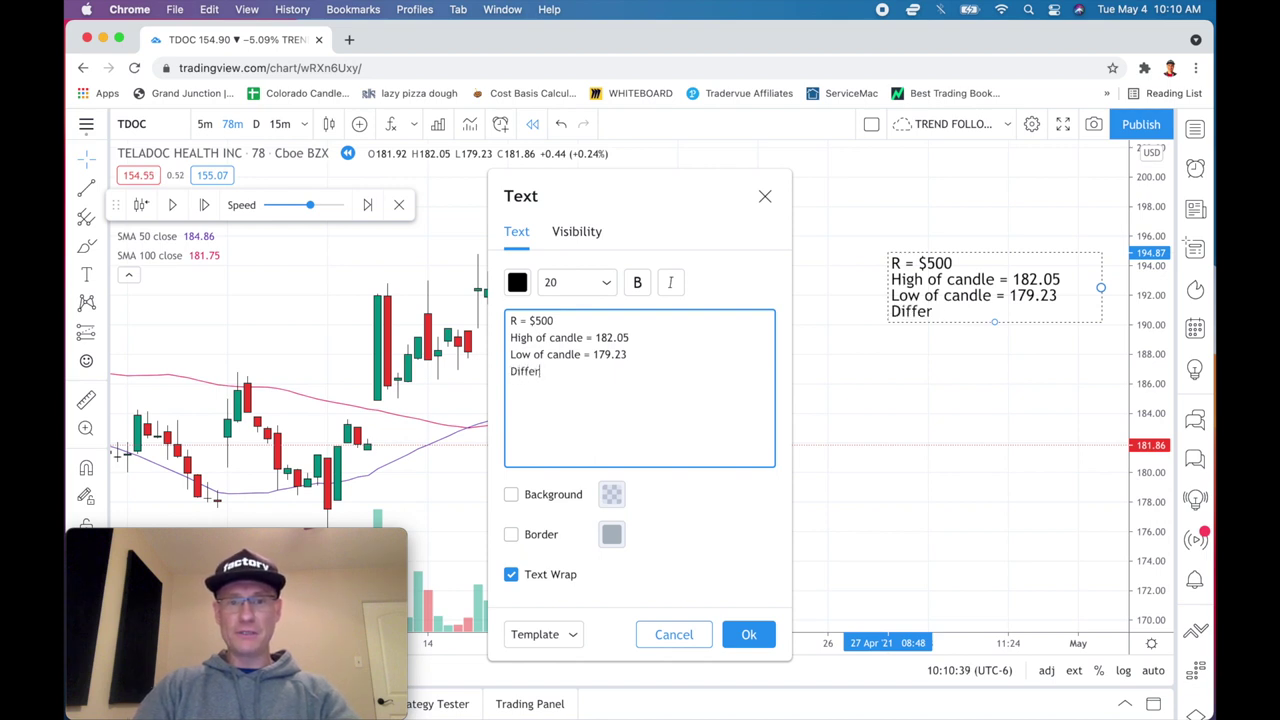
{"action": "type", "text": "ence"}
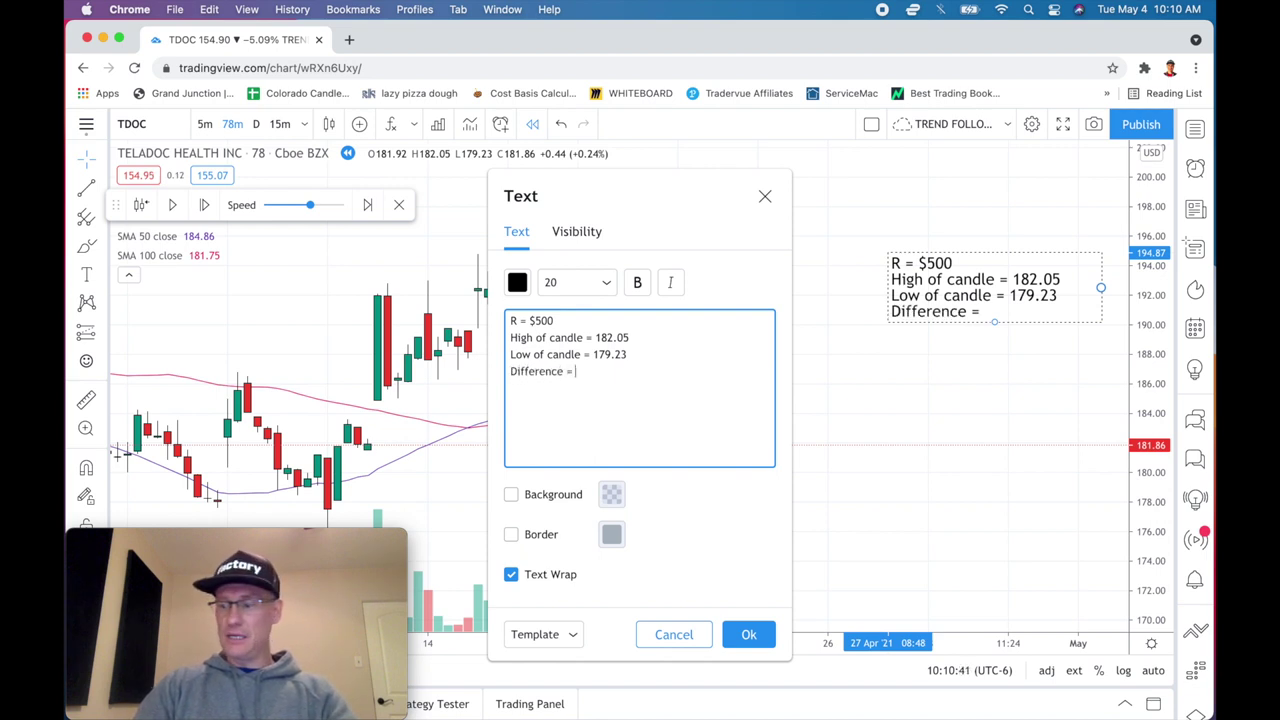
{"action": "type", "text": " = $"}
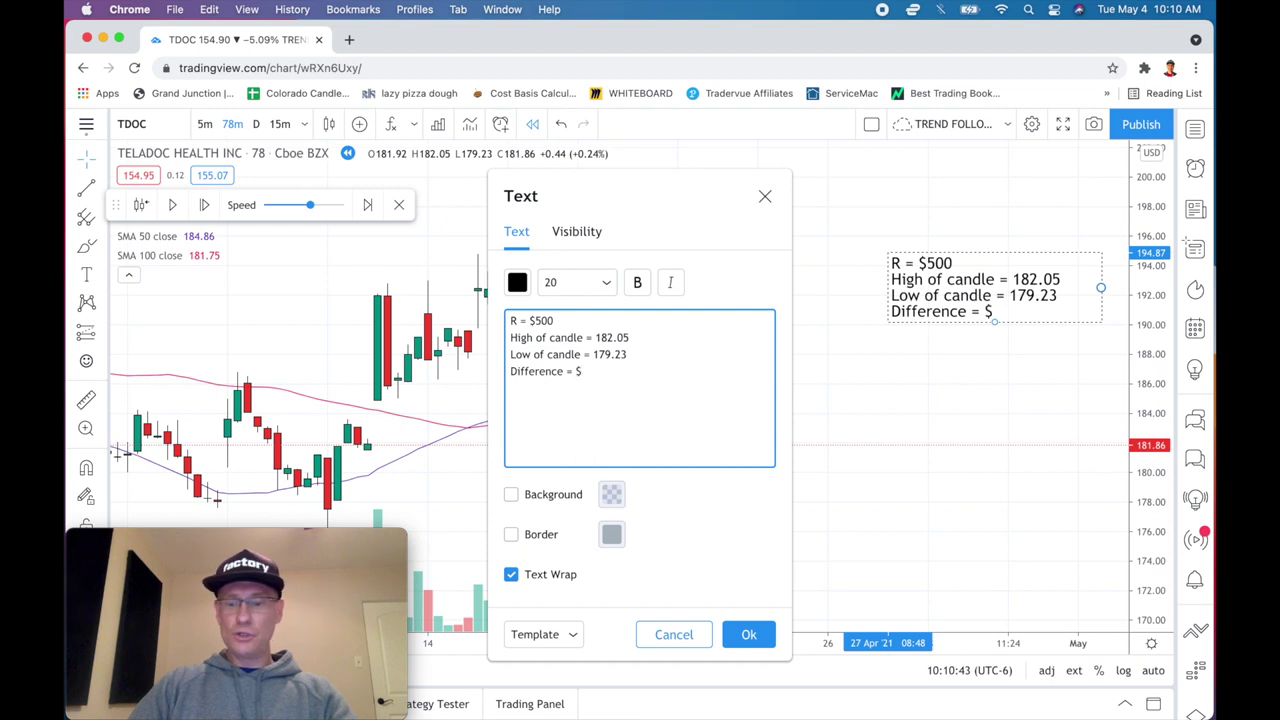
{"action": "type", "text": "2.82"}
{"action": "key", "text": "Return"}
{"action": "left_click", "coordinate": [756, 642]}
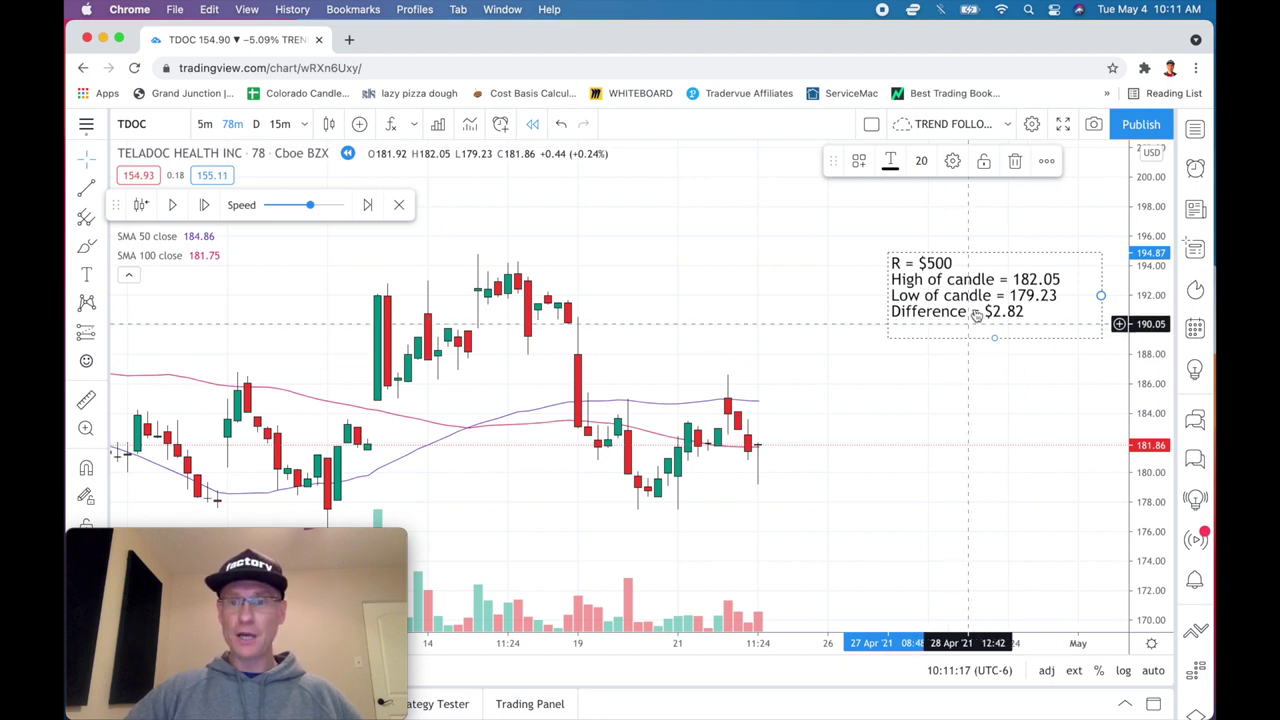
{"action": "left_click_drag", "start_coordinate": [985, 340], "coordinate": [983, 540]}
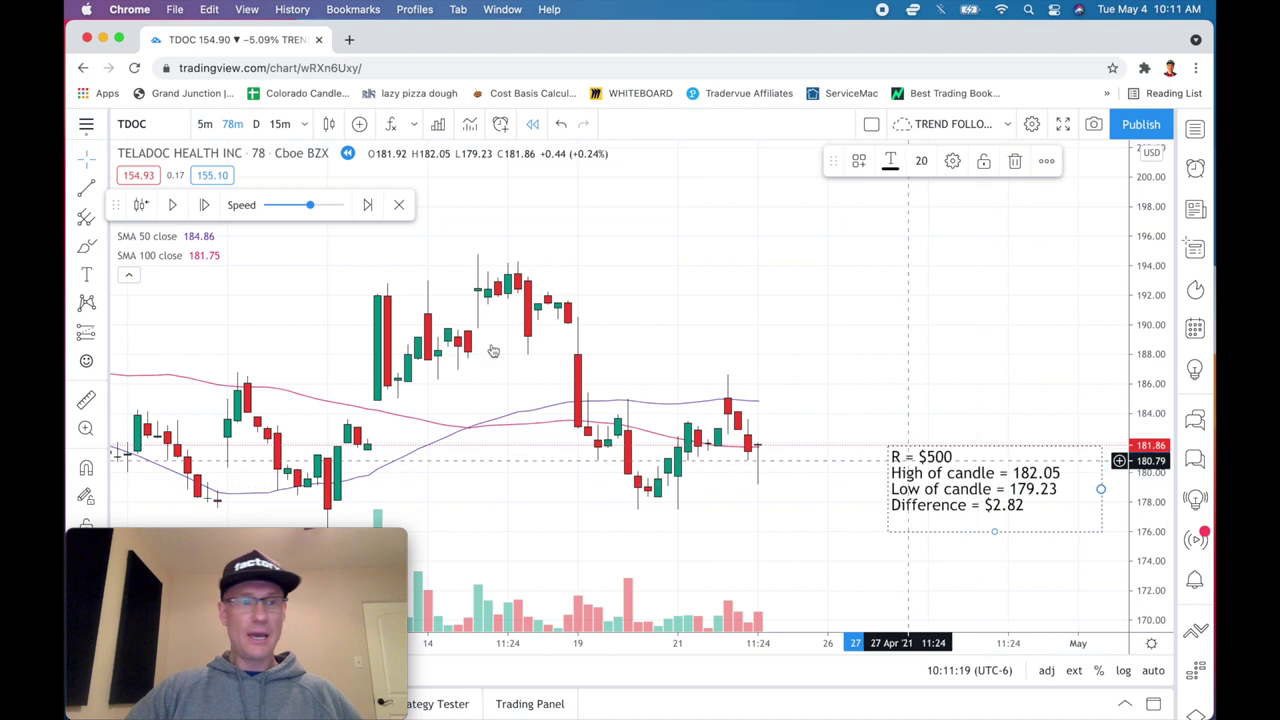
Place a Long Position drawing at the last TDOC candle.
{"action": "left_click", "coordinate": [102, 333]}
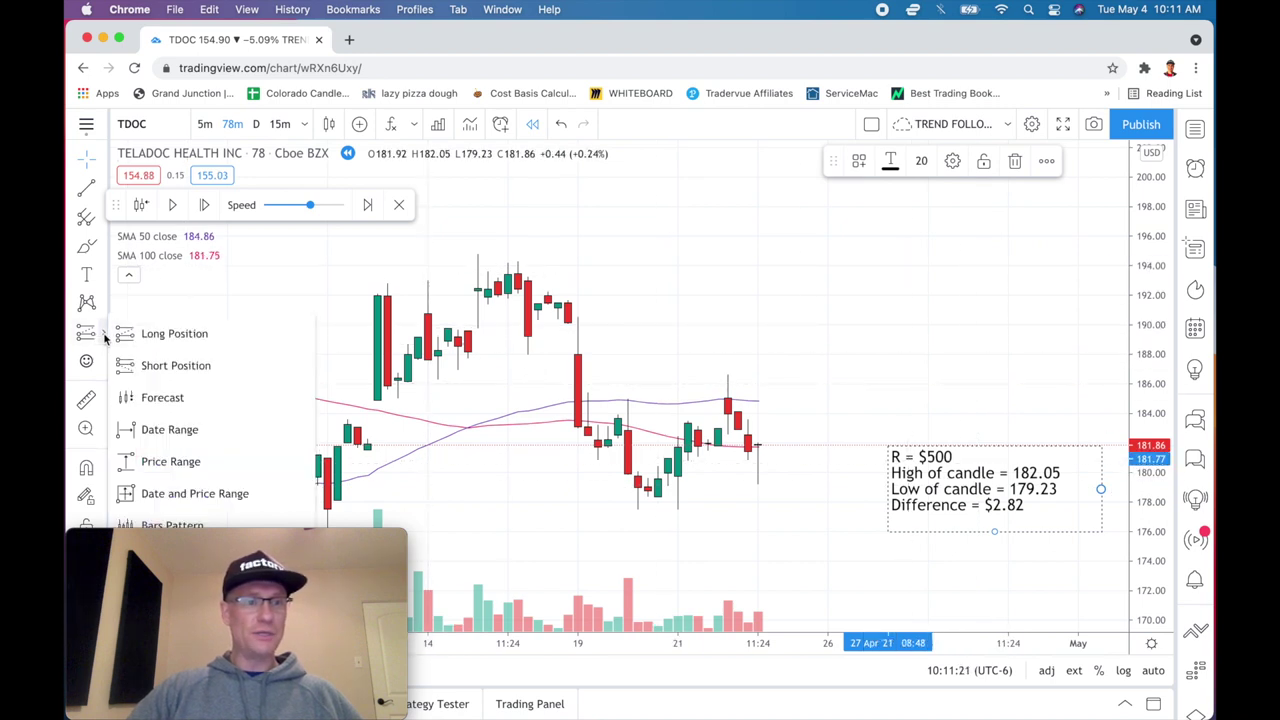
{"action": "left_click", "coordinate": [157, 339]}
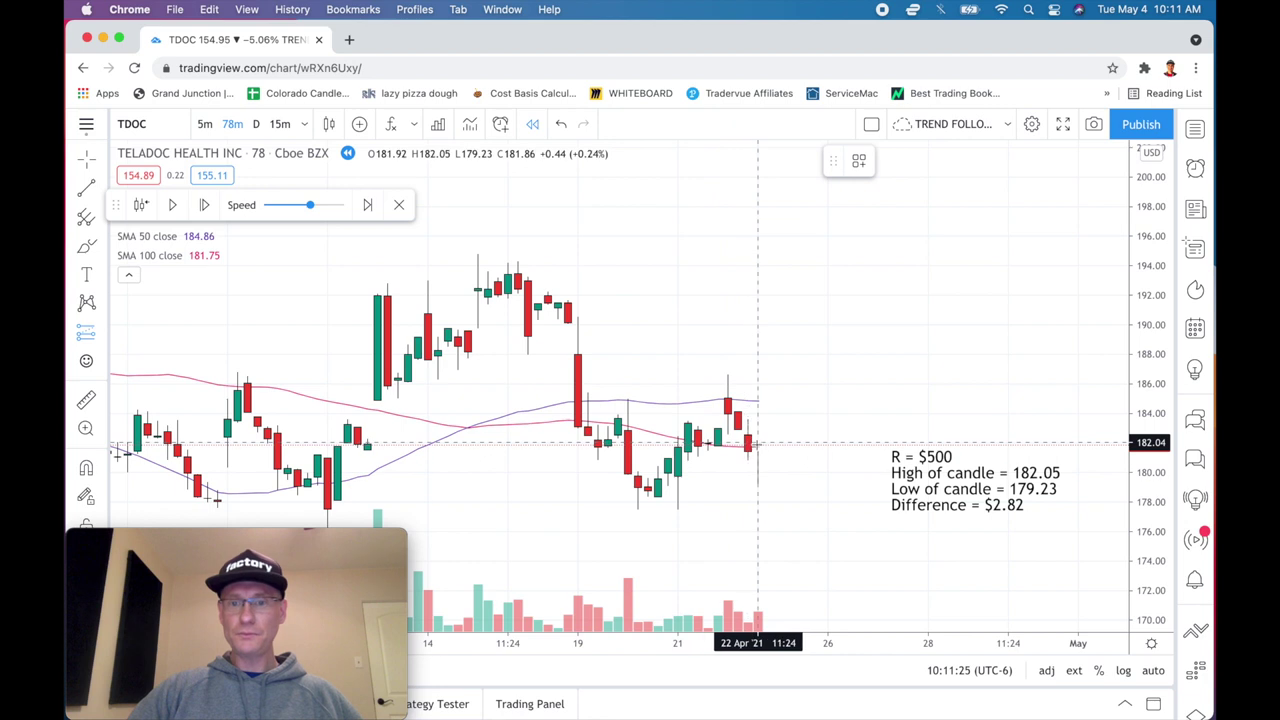
{"action": "left_click", "coordinate": [759, 441]}
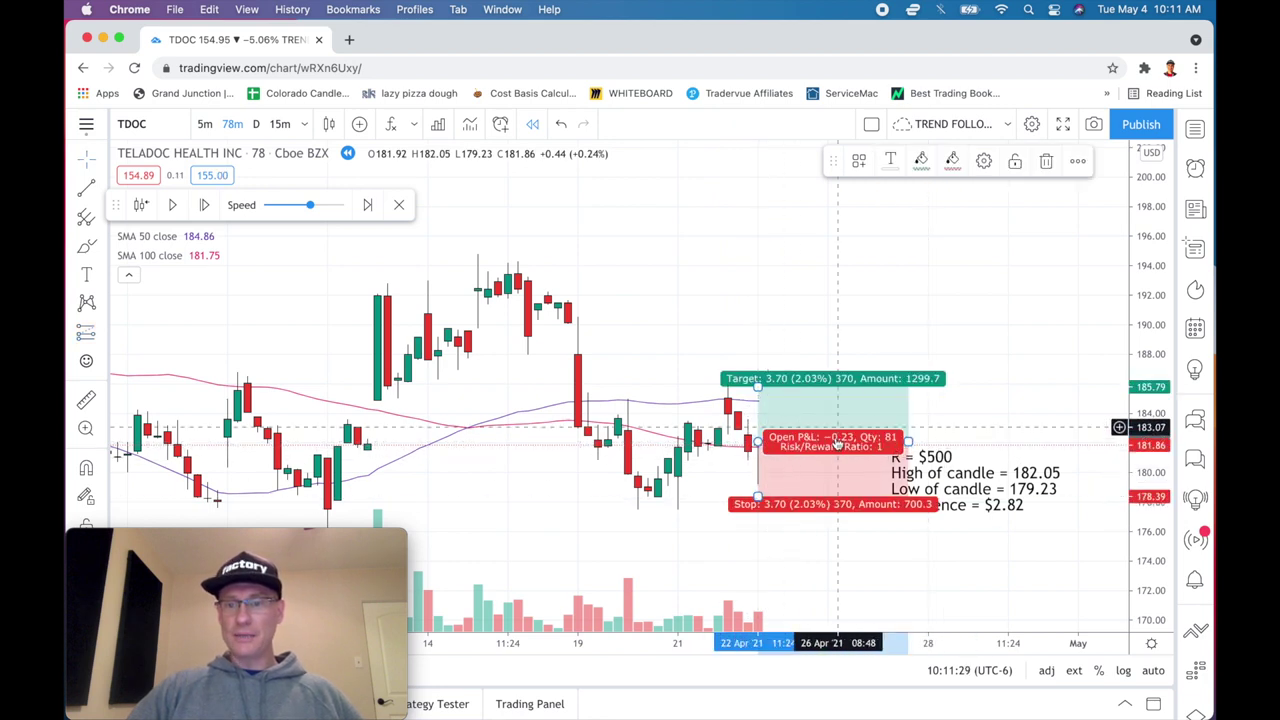
{"action": "double_click", "coordinate": [836, 444]}
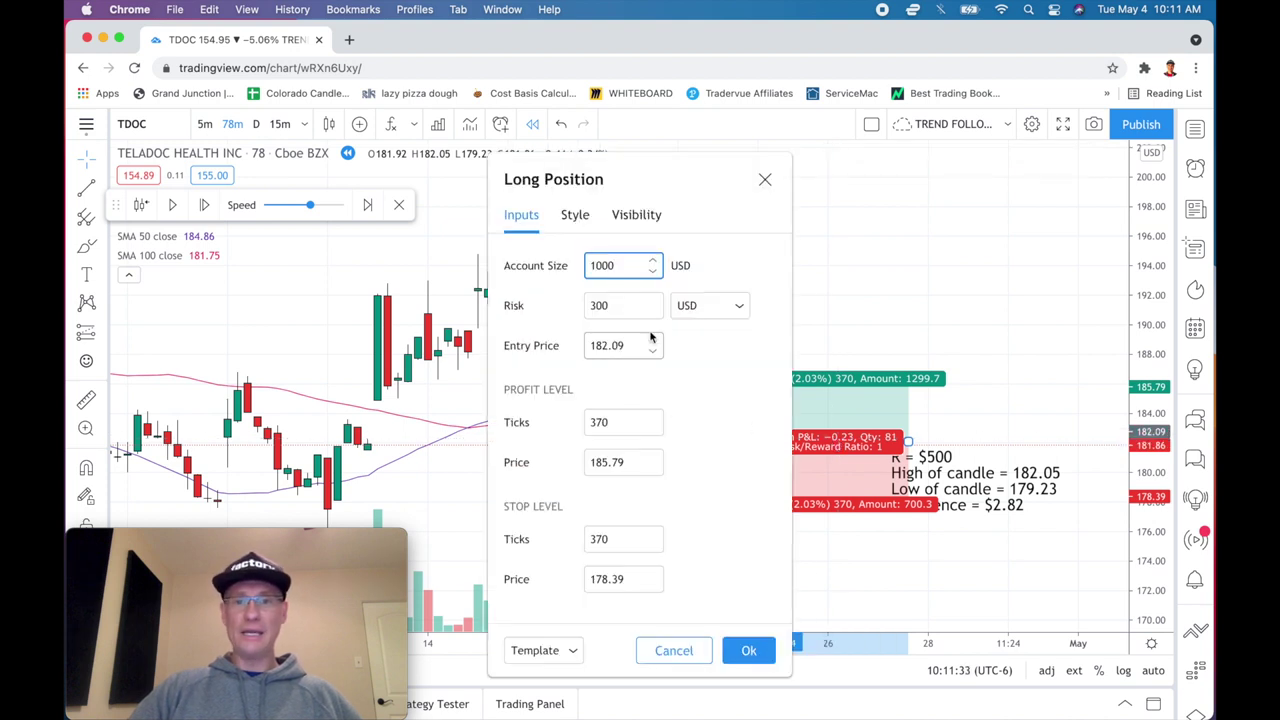
Set the Long Position entry to 182.05, stop to 179.23 and profit target to 187.69.
{"action": "left_click", "coordinate": [634, 345]}
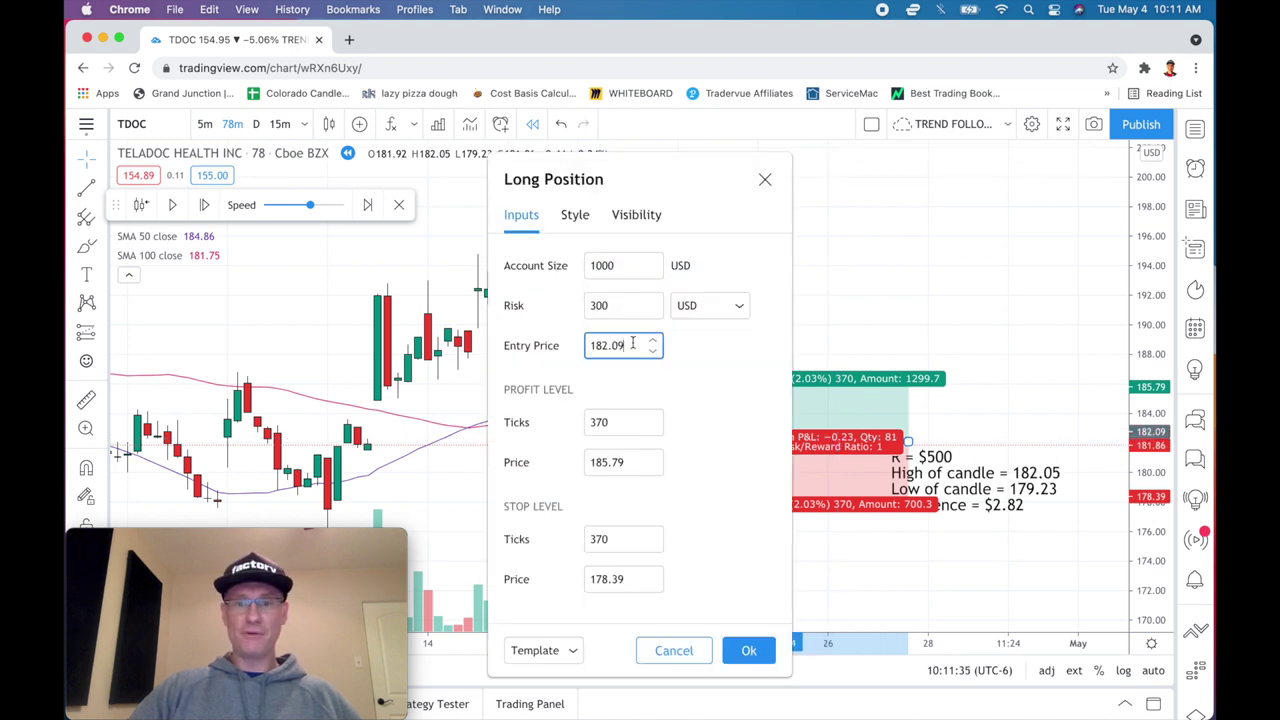
{"action": "key", "text": "BackSpace"}
{"action": "type", "text": "5"}
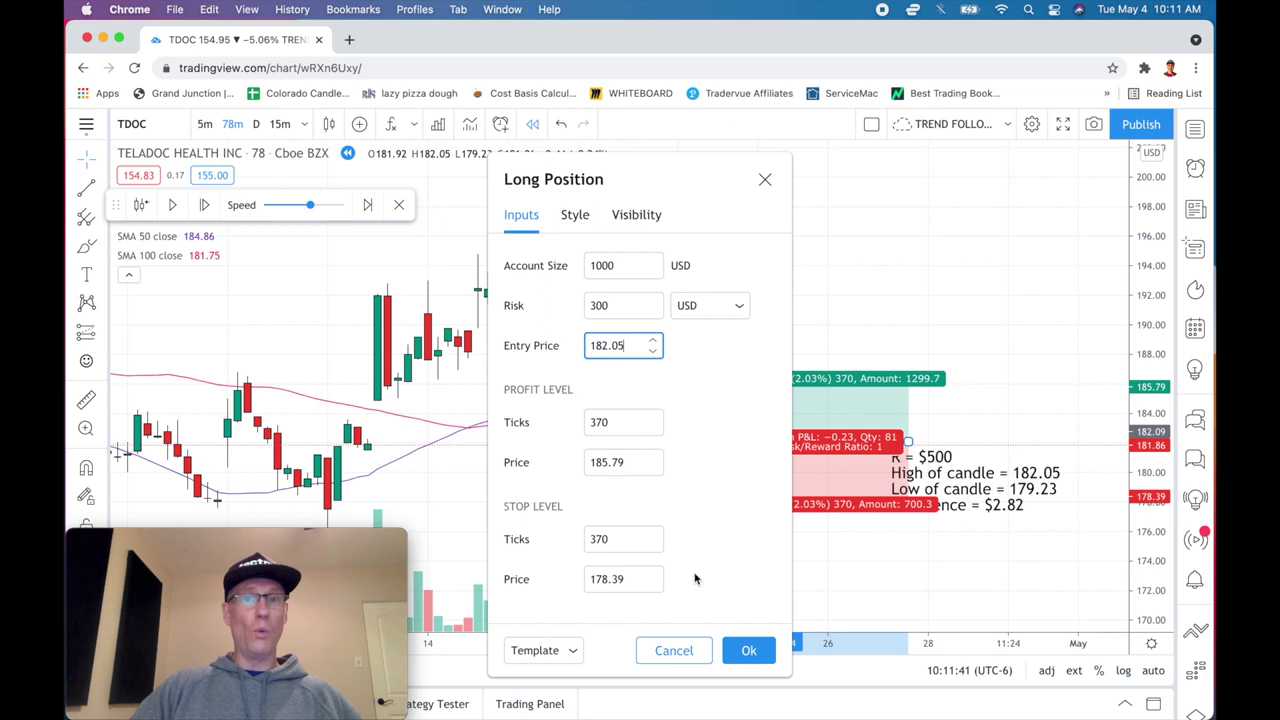
{"action": "left_click", "coordinate": [655, 579]}
{"action": "key", "text": "BackSpace"}
{"action": "key", "text": "BackSpace"}
{"action": "key", "text": "BackSpace"}
{"action": "type", "text": "9.23"}
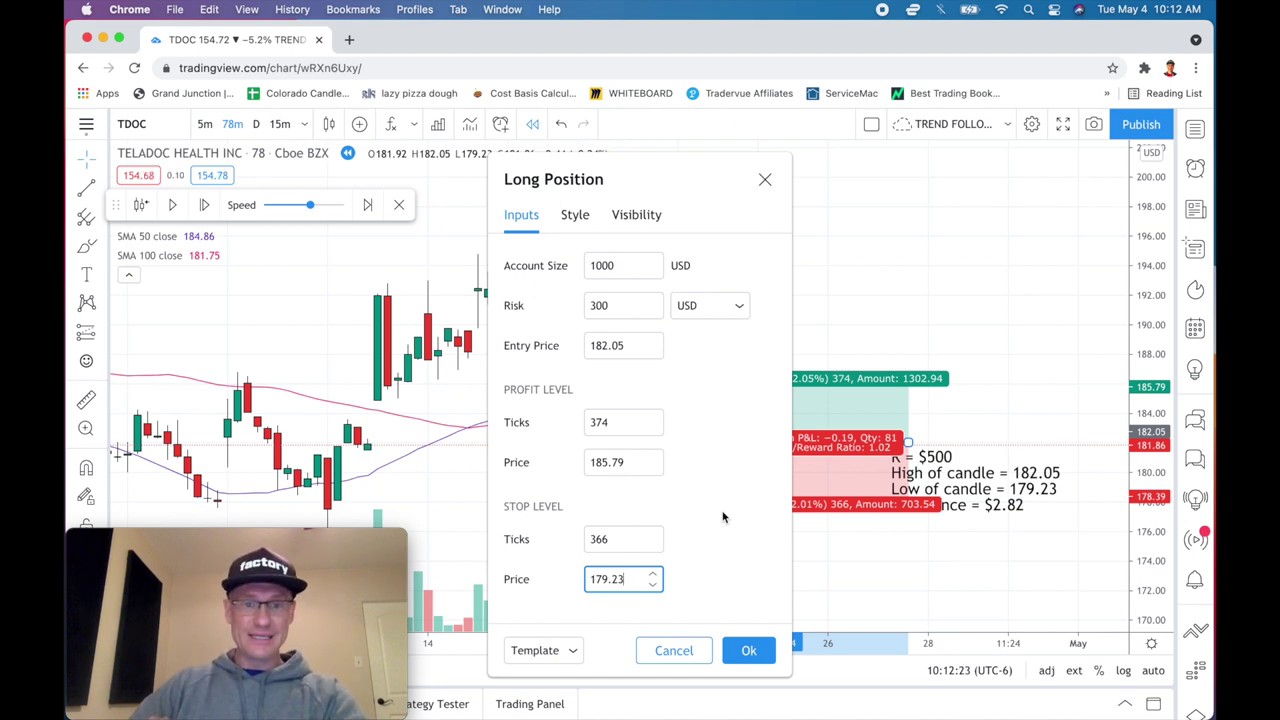
{"action": "left_click", "coordinate": [636, 462]}
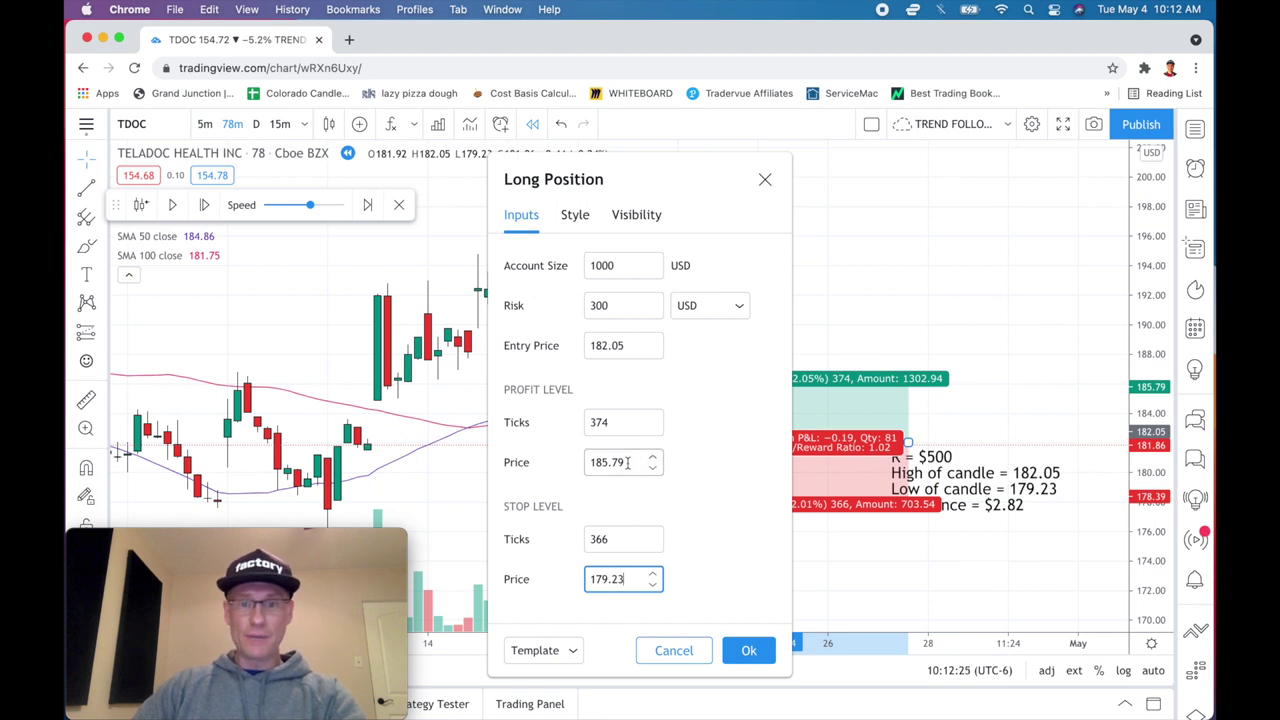
{"action": "key", "text": "BackSpace"}
{"action": "key", "text": "BackSpace"}
{"action": "key", "text": "BackSpace"}
{"action": "key", "text": "BackSpace"}
{"action": "type", "text": "7.69"}
{"action": "left_click", "coordinate": [749, 650]}
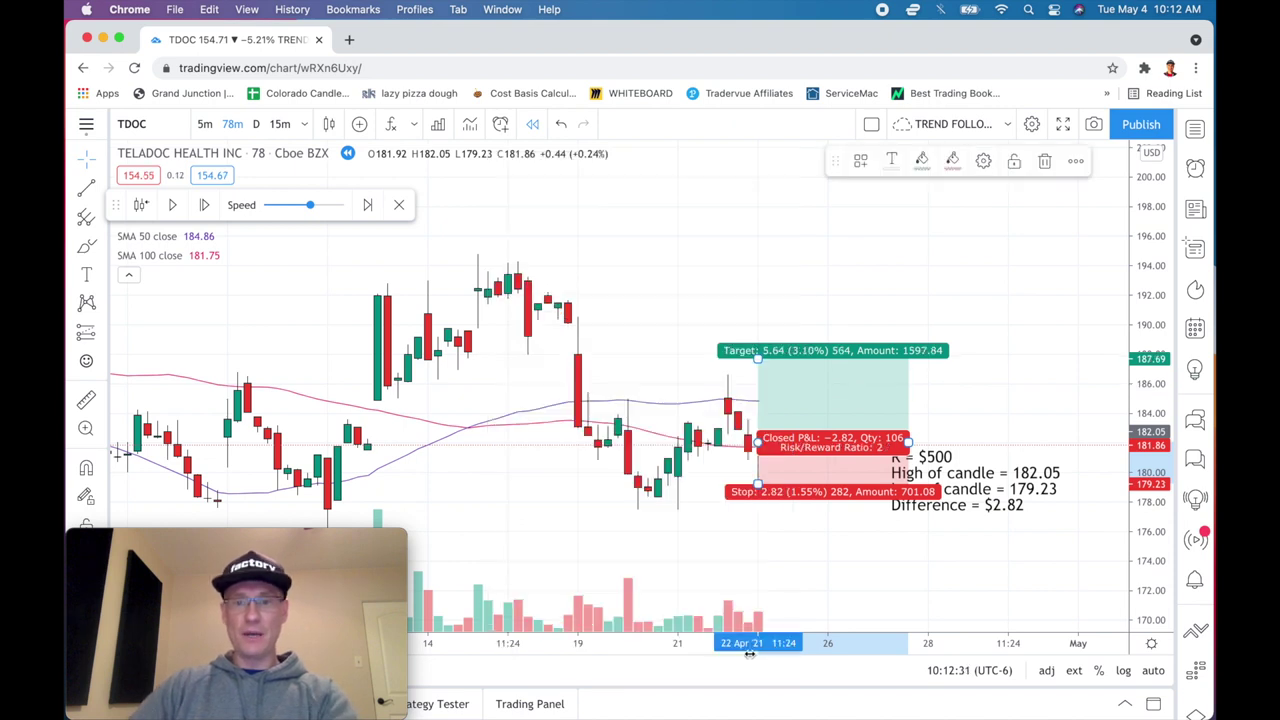
Drag the note to the upper right above the Long Position zones, check the position's labels, then reselect the note.
{"action": "left_click_drag", "start_coordinate": [968, 492], "coordinate": [978, 485]}
{"action": "left_click_drag", "start_coordinate": [1040, 424], "coordinate": [1060, 196]}
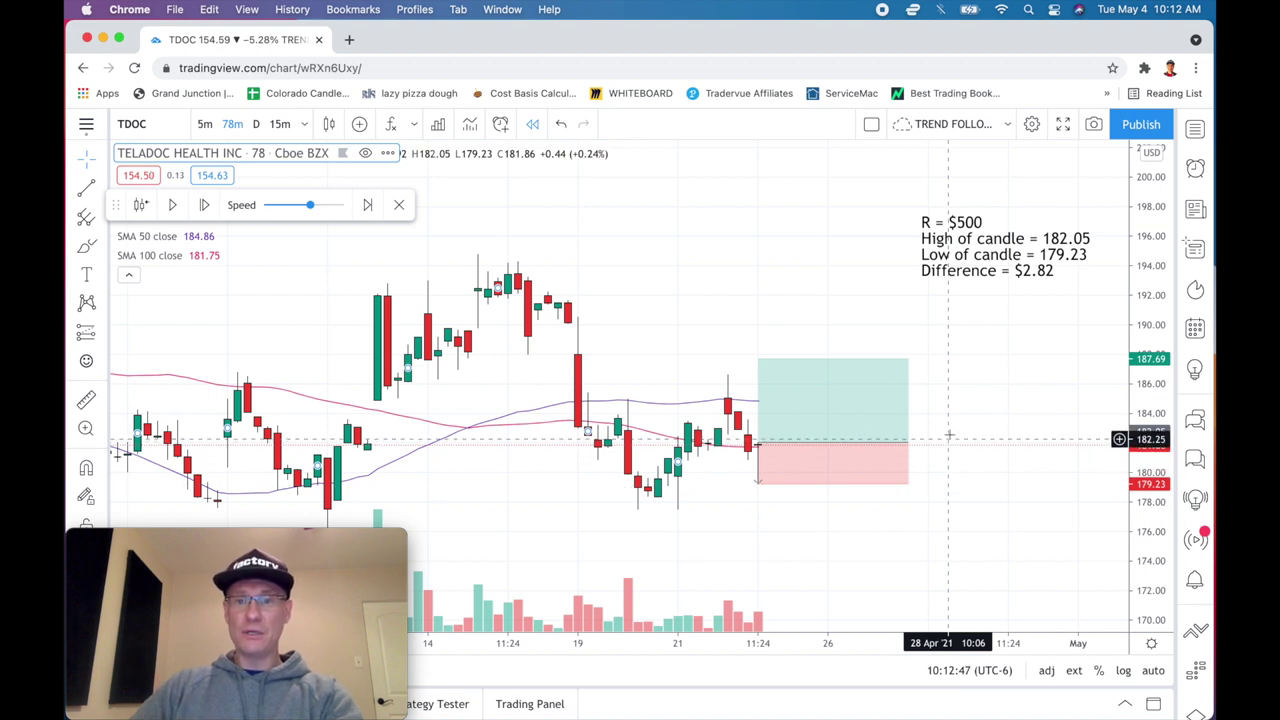
{"action": "left_click", "coordinate": [849, 405]}
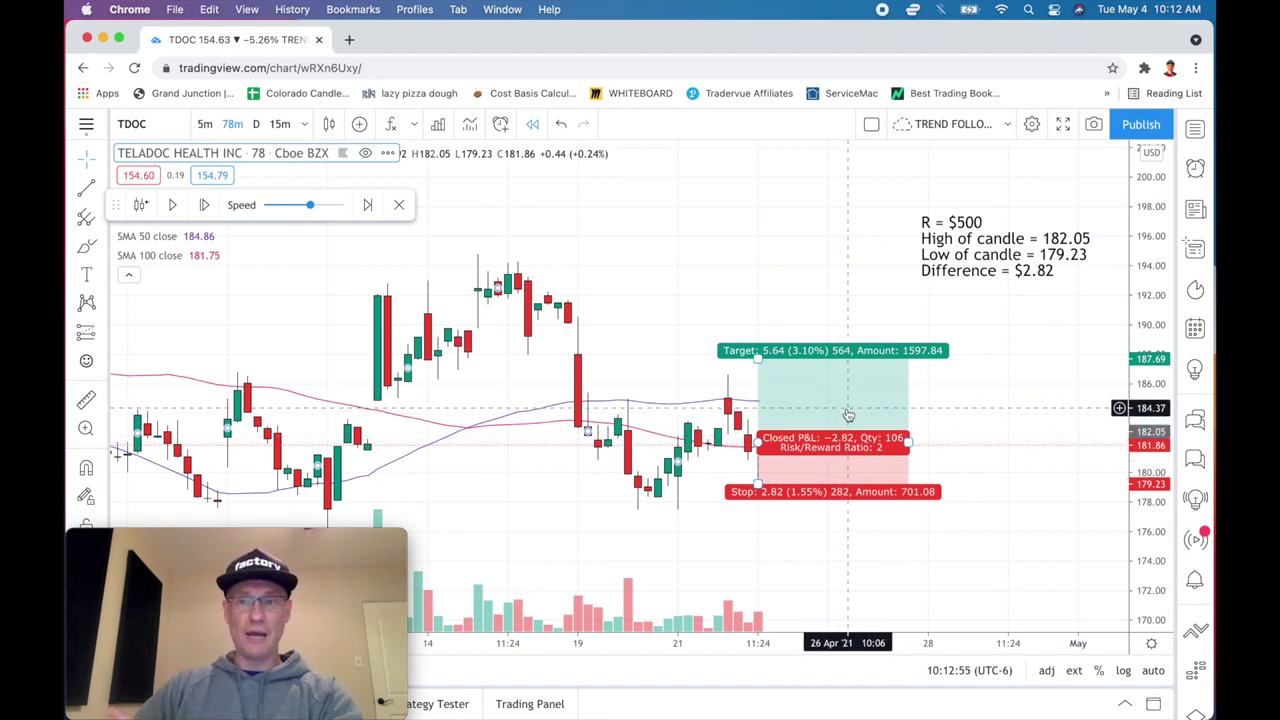
{"action": "left_click", "coordinate": [1034, 323]}
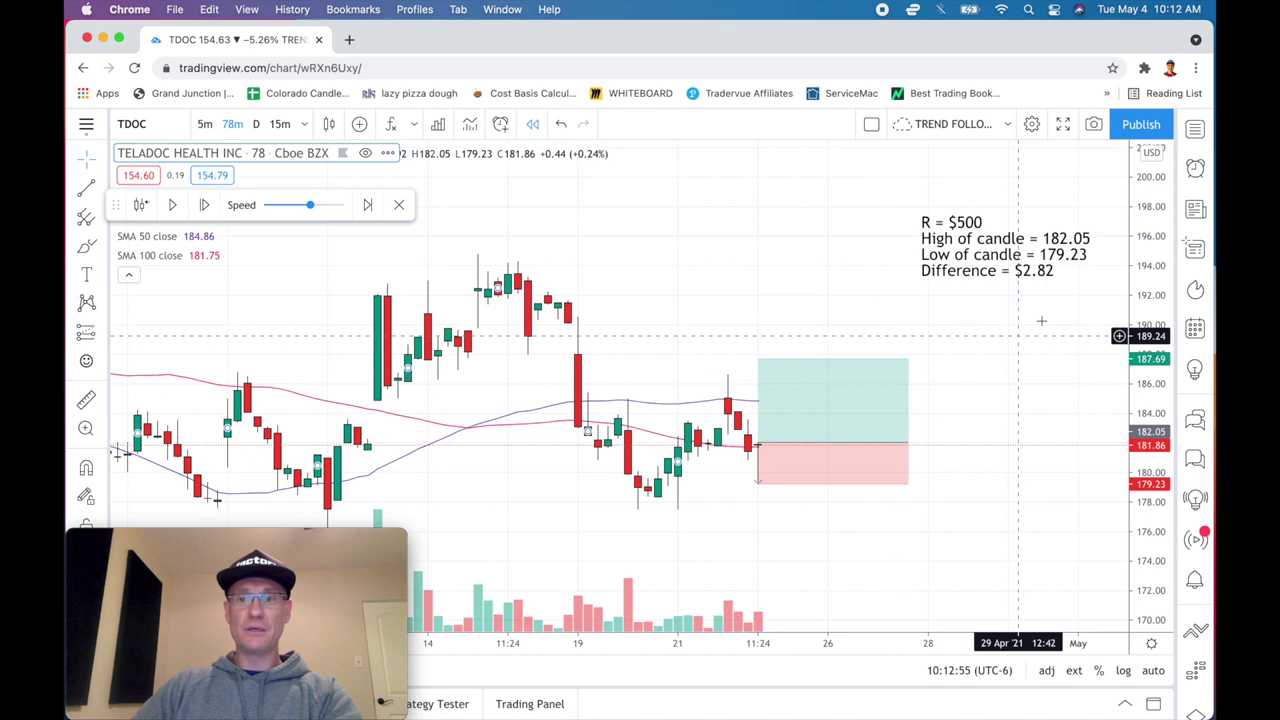
{"action": "left_click", "coordinate": [1063, 270]}
Append 'Profit Target = $5.64' as a fifth note line beneath 'Difference = $2.82'.
{"action": "double_click", "coordinate": [1063, 270]}
{"action": "left_click", "coordinate": [630, 377]}
{"action": "key", "text": "Return"}
{"action": "type", "text": "Profi"}
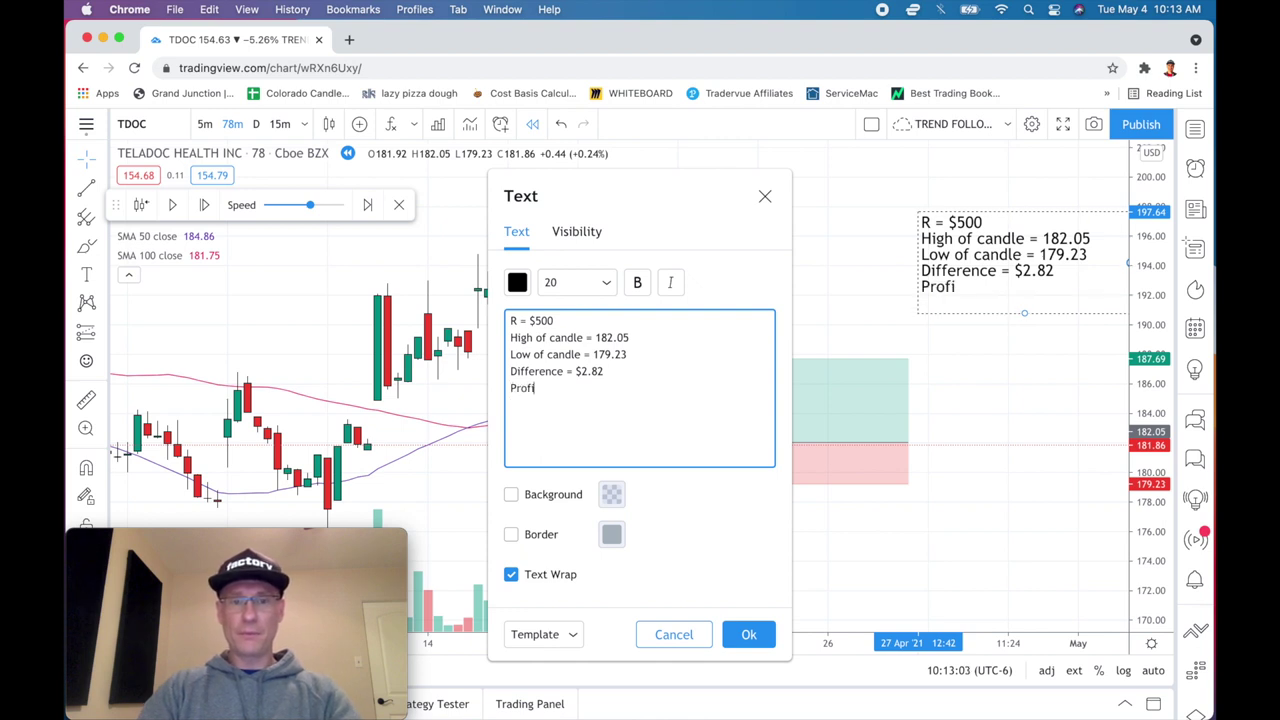
{"action": "type", "text": "t Target = $5.64"}
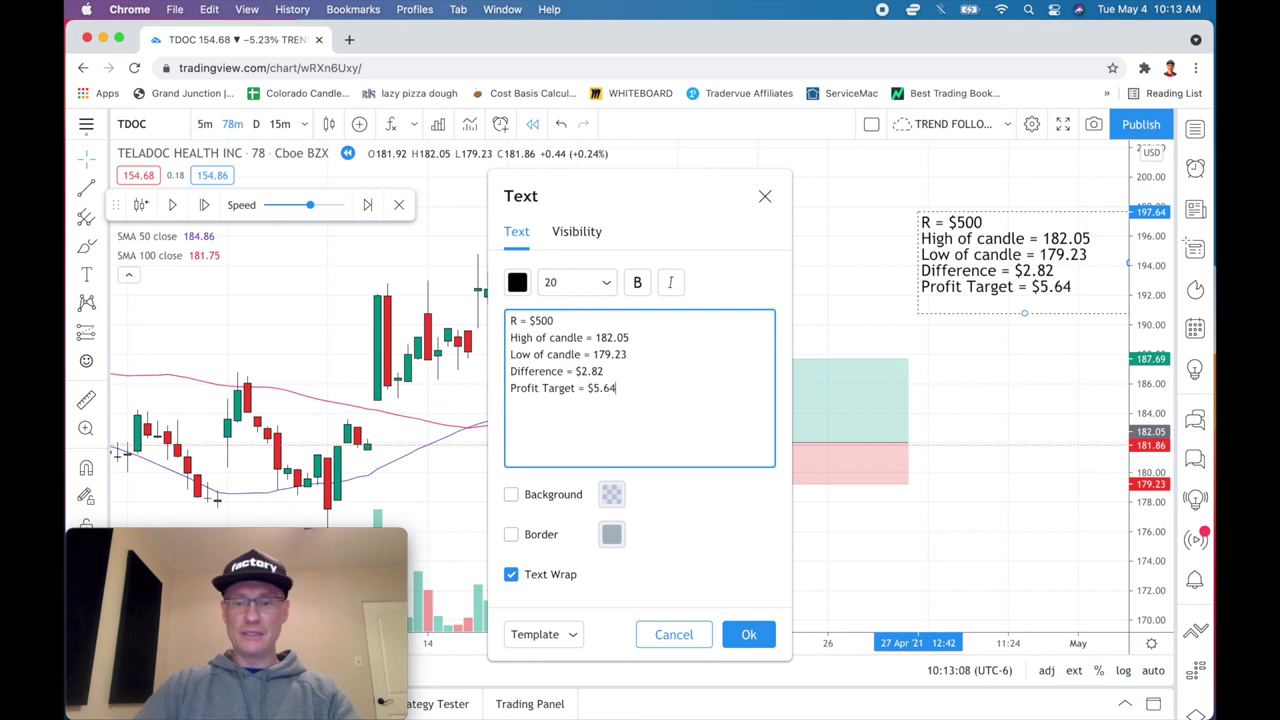
{"action": "key", "text": "Return"}
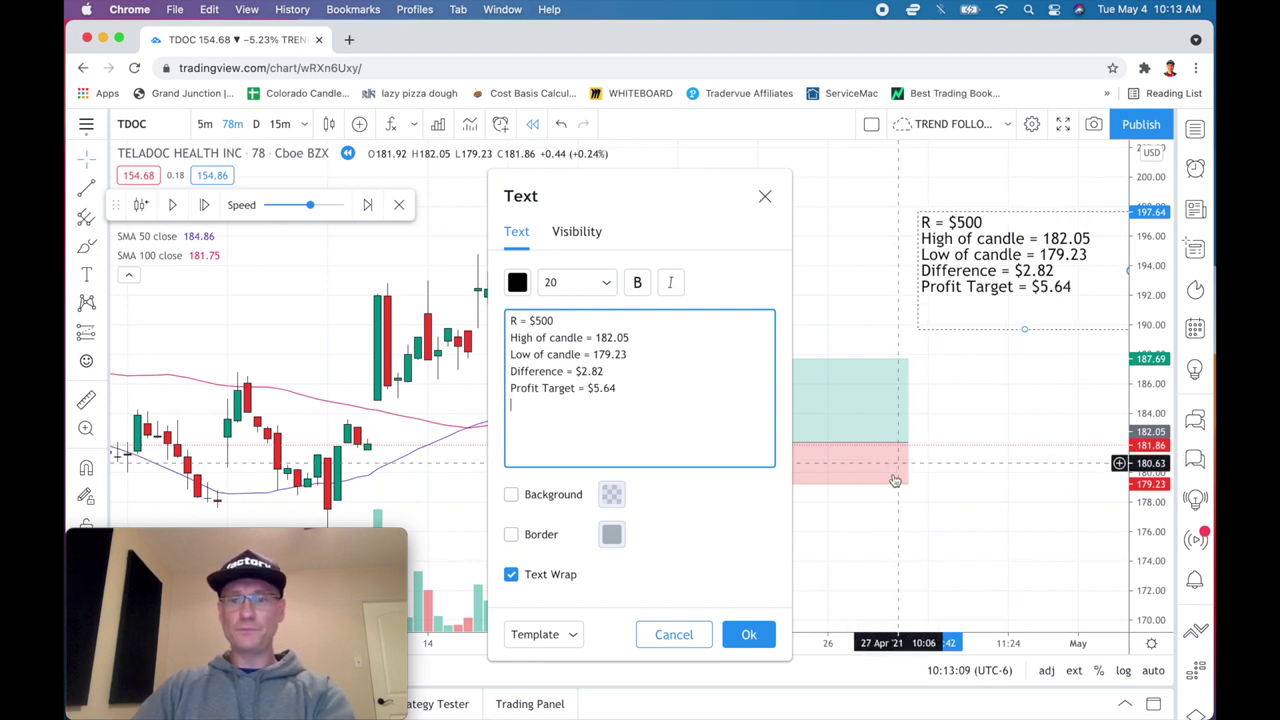
{"action": "left_click", "coordinate": [748, 634]}
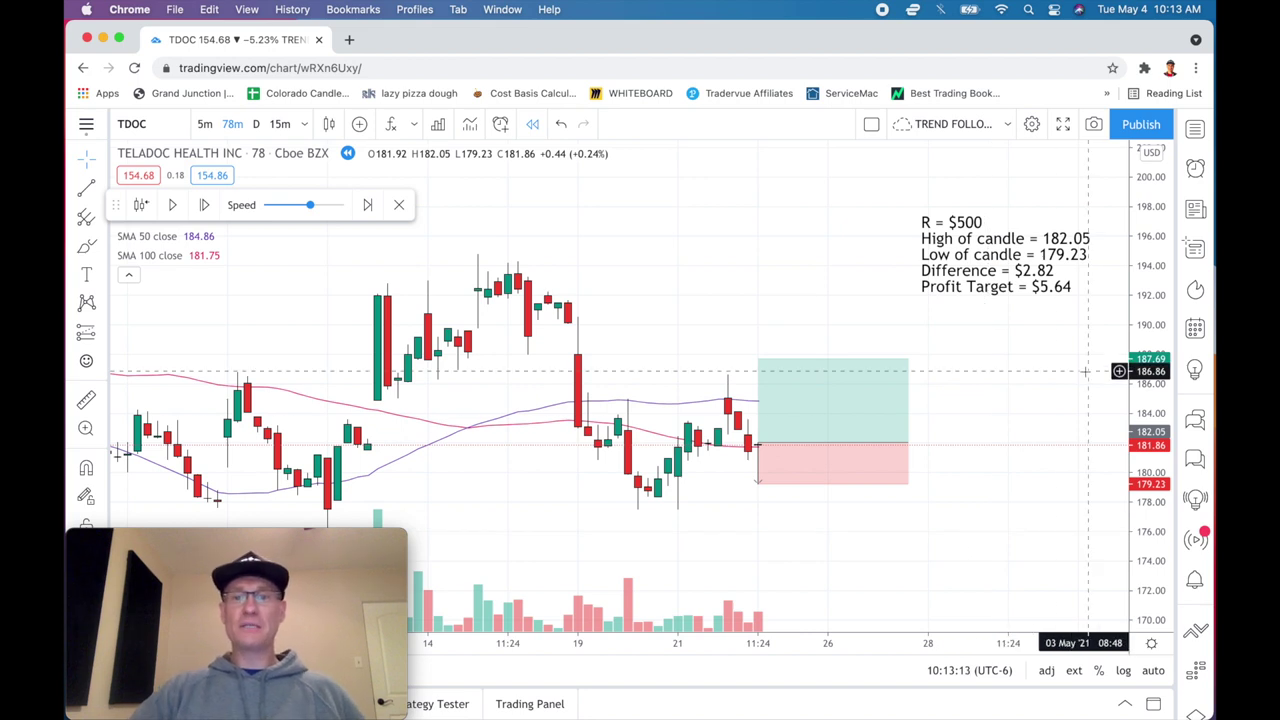
Add the note lines 'R-value / Stop-loss' and '$500 / $2.82 =' under the profit target.
{"action": "double_click", "coordinate": [1080, 288]}
{"action": "left_click", "coordinate": [672, 393]}
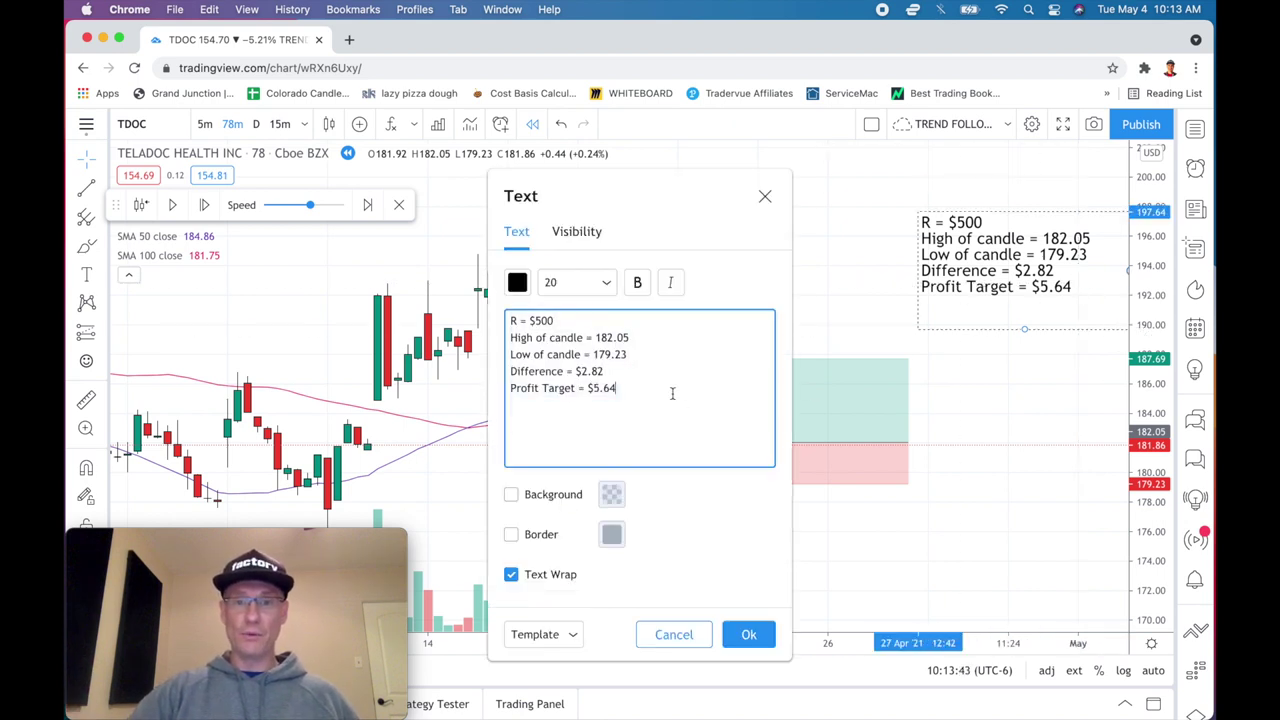
{"action": "key", "text": "Return"}
{"action": "key", "text": "Return"}
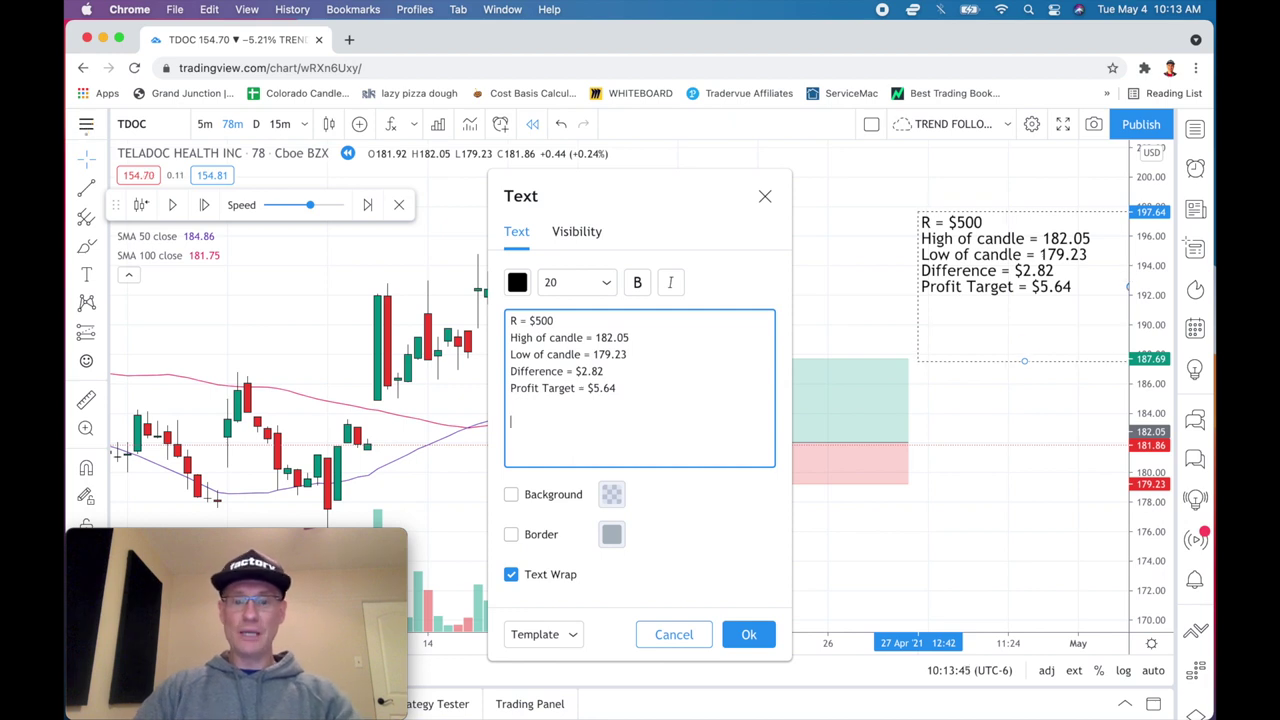
{"action": "type", "text": "R-"}
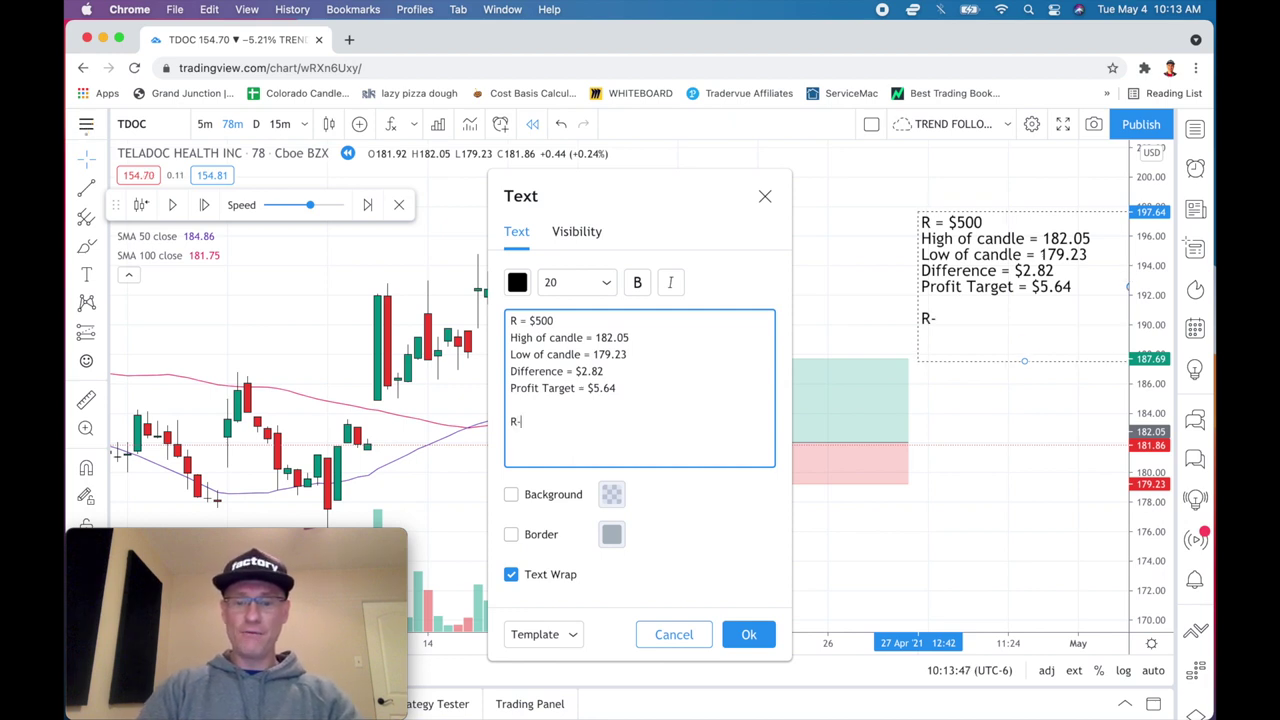
{"action": "type", "text": "value / Stop-loss"}
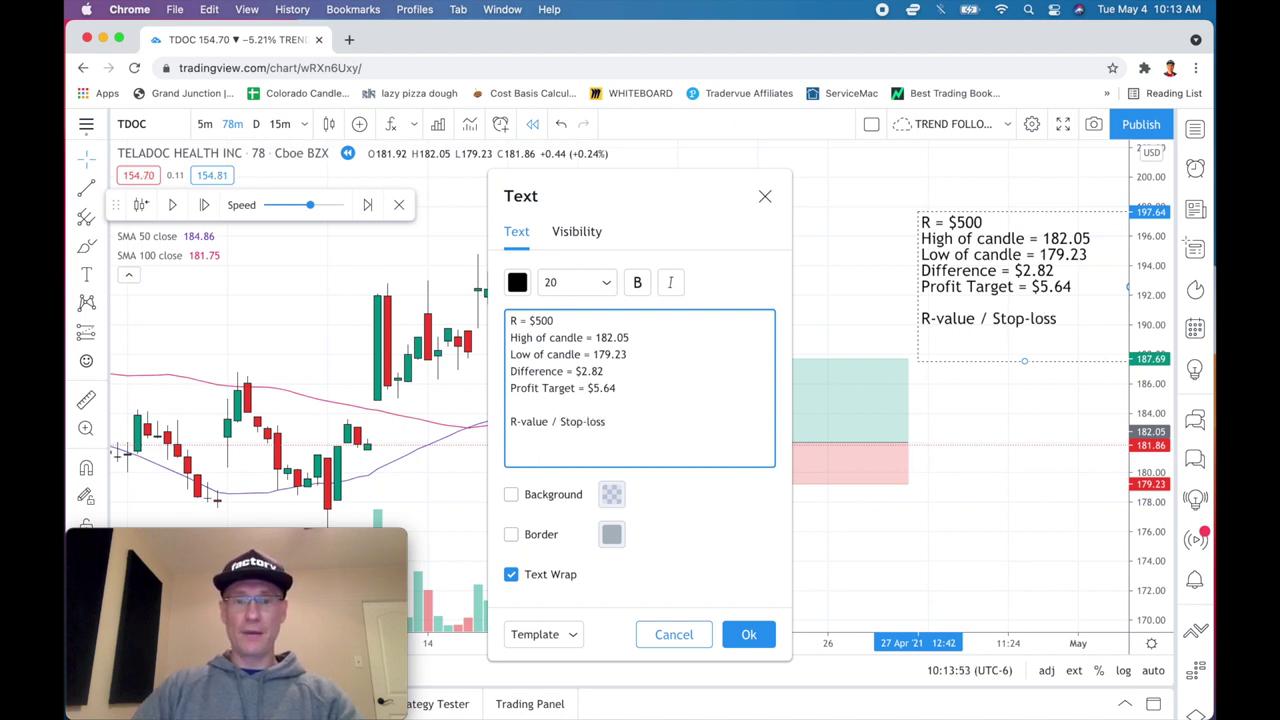
{"action": "key", "text": "Return"}
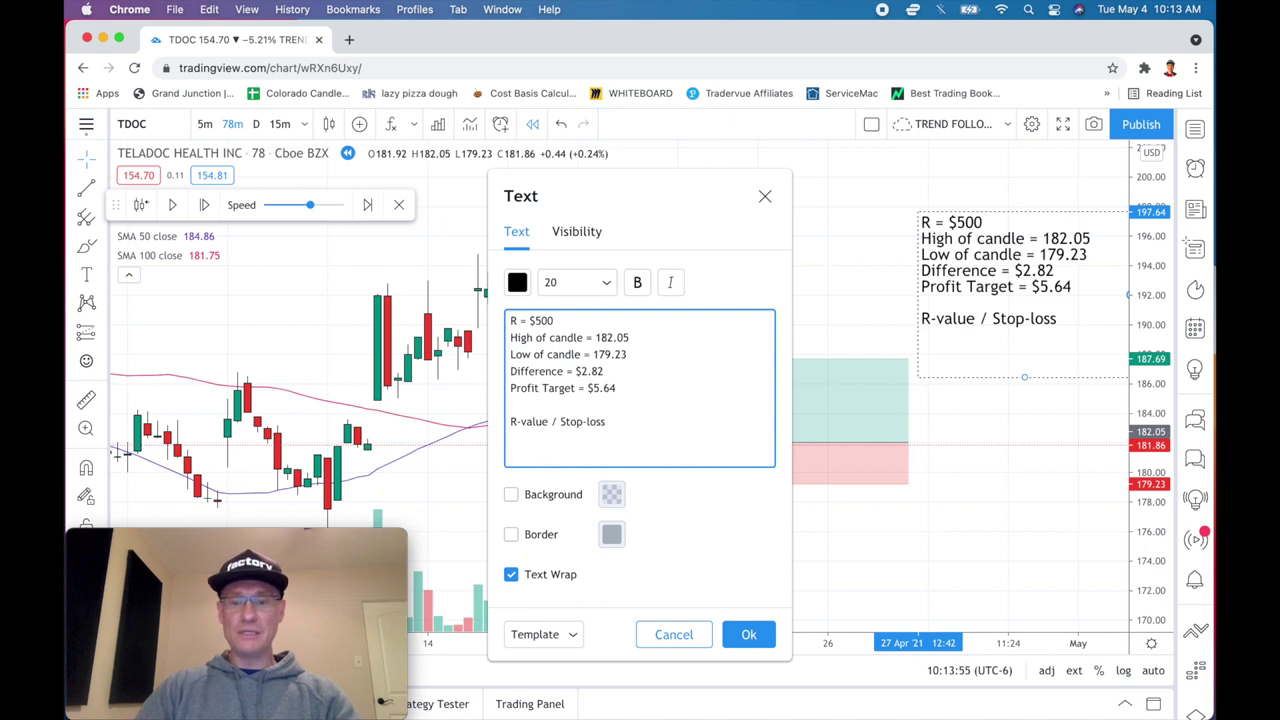
{"action": "type", "text": "$500"}
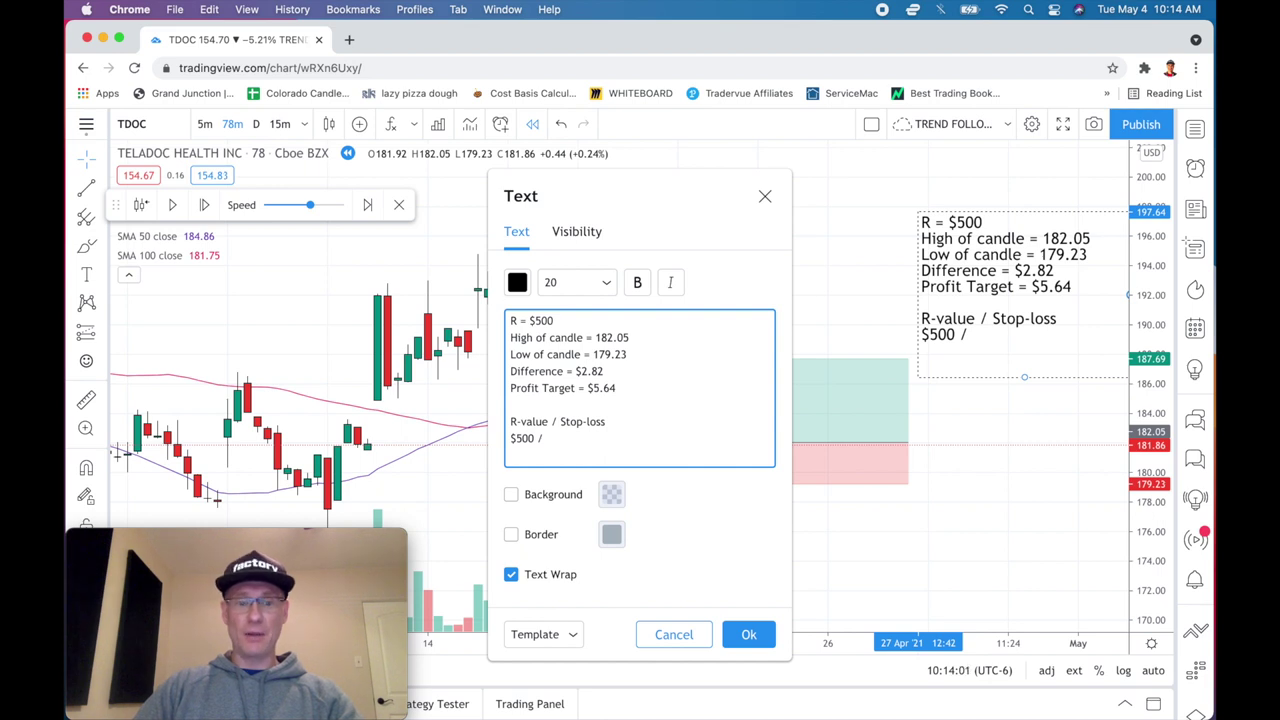
{"action": "type", "text": " / $2."}
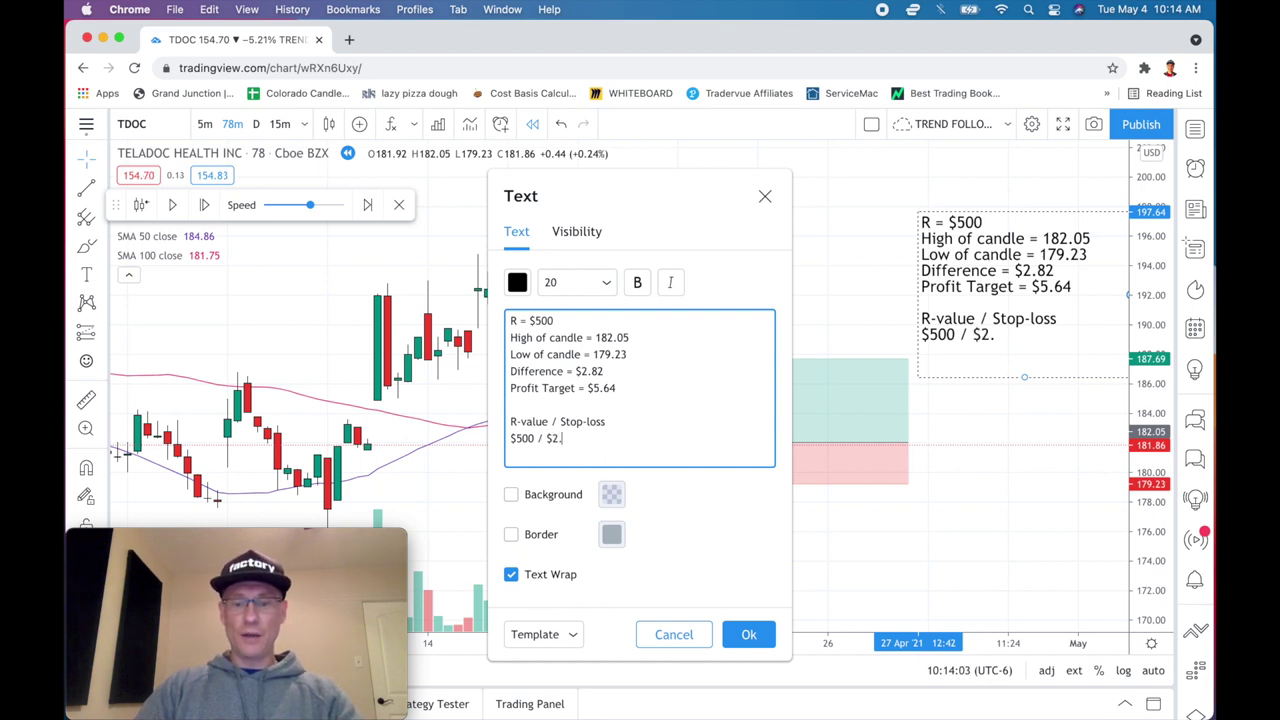
{"action": "type", "text": "82 ="}
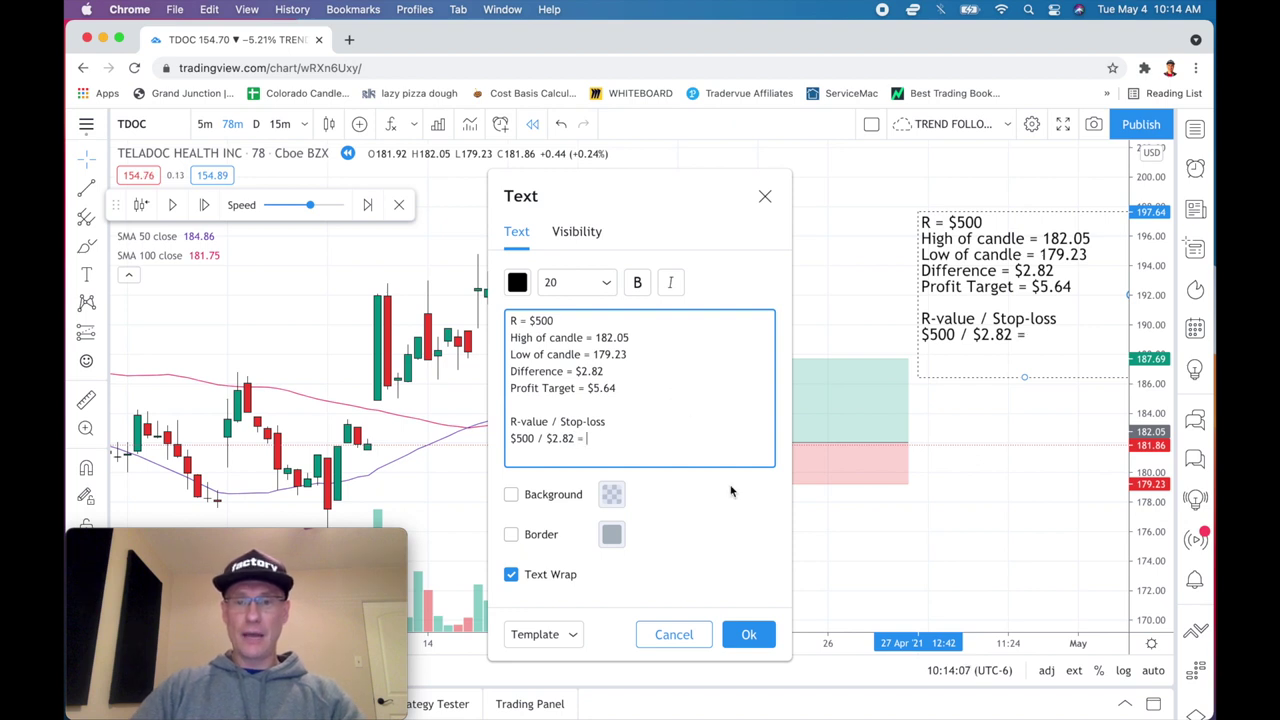
{"action": "left_click", "coordinate": [749, 634]}
{"action": "left_click", "coordinate": [900, 518]}
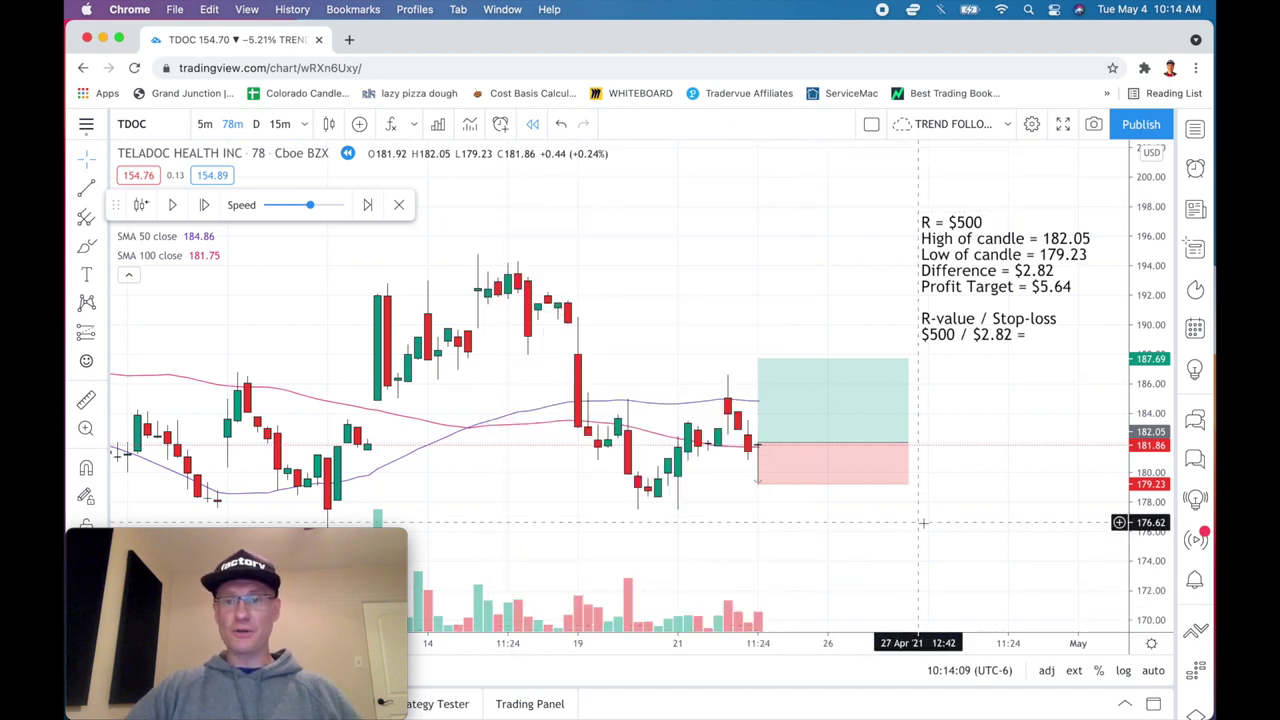
Finish the note's calculation line so it reads '$500 / $2.82 = 177 Shares'.
{"action": "double_click", "coordinate": [1003, 340]}
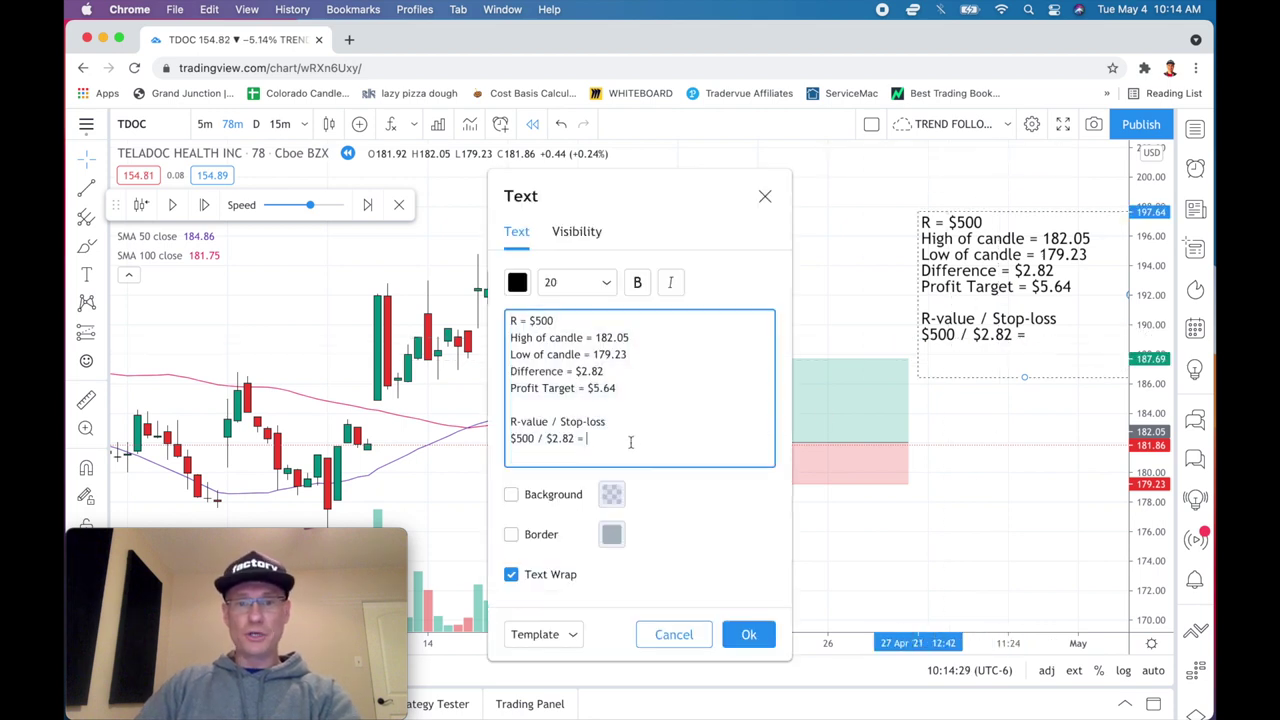
{"action": "type", "text": "177 Shares"}
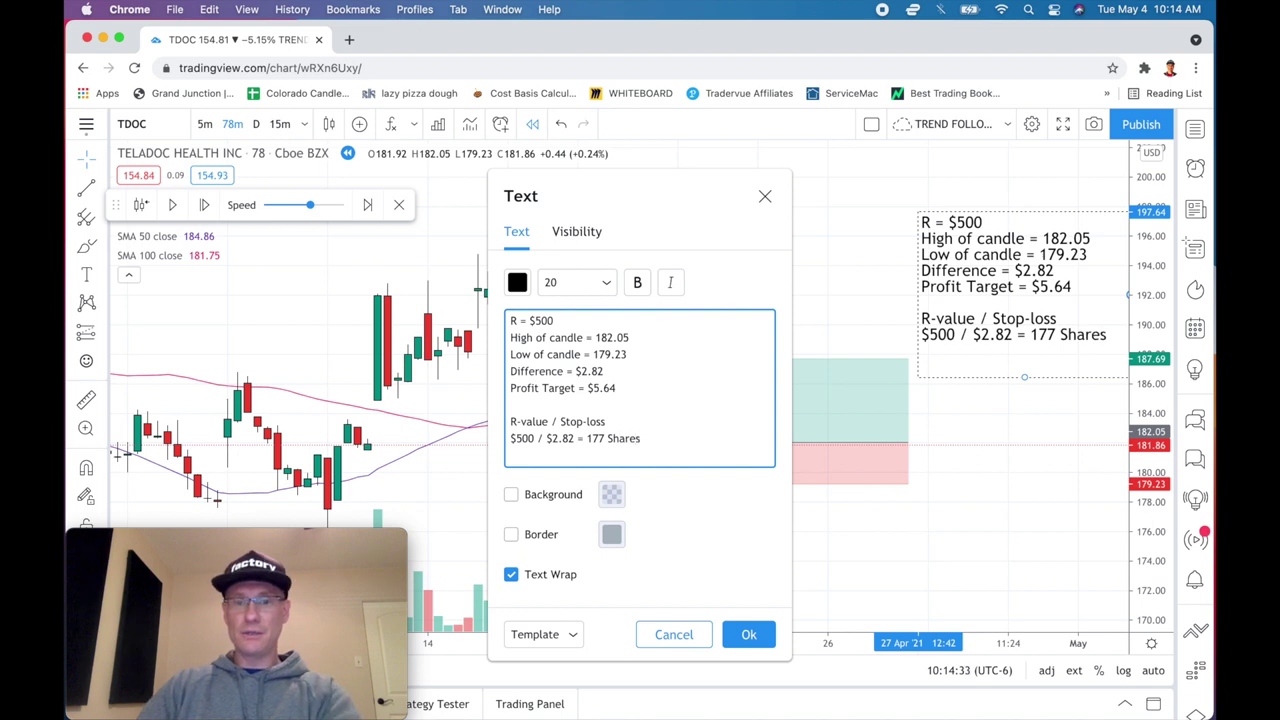
{"action": "left_click", "coordinate": [748, 634]}
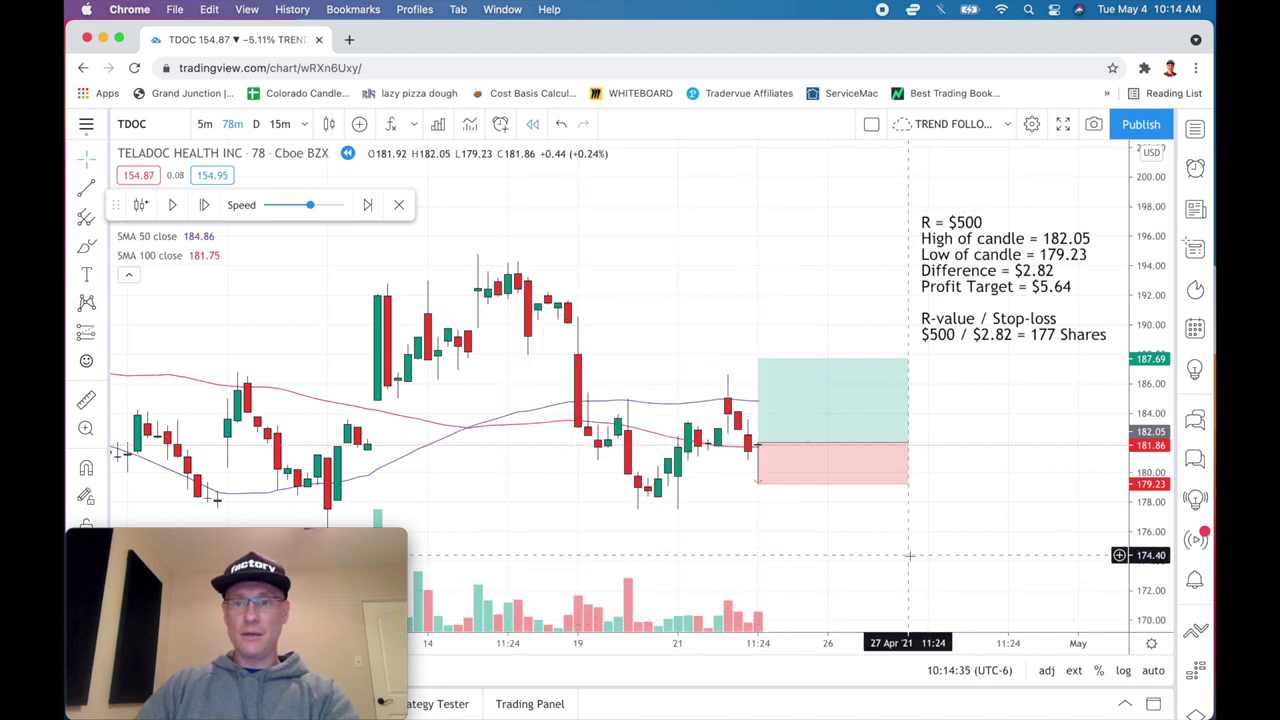
Move the text note up and left over the chart, then select the long position.
{"action": "left_click_drag", "start_coordinate": [998, 242], "coordinate": [807, 193]}
{"action": "left_click", "coordinate": [990, 525]}
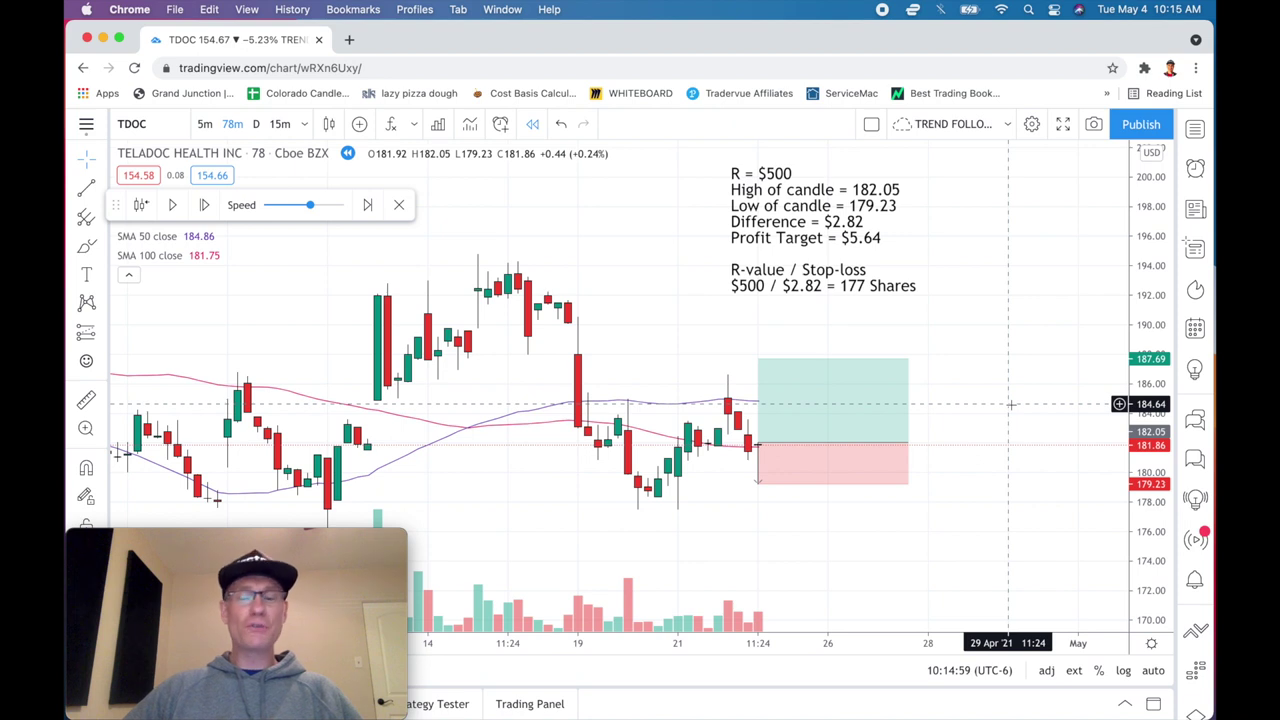
{"action": "left_click", "coordinate": [758, 445]}
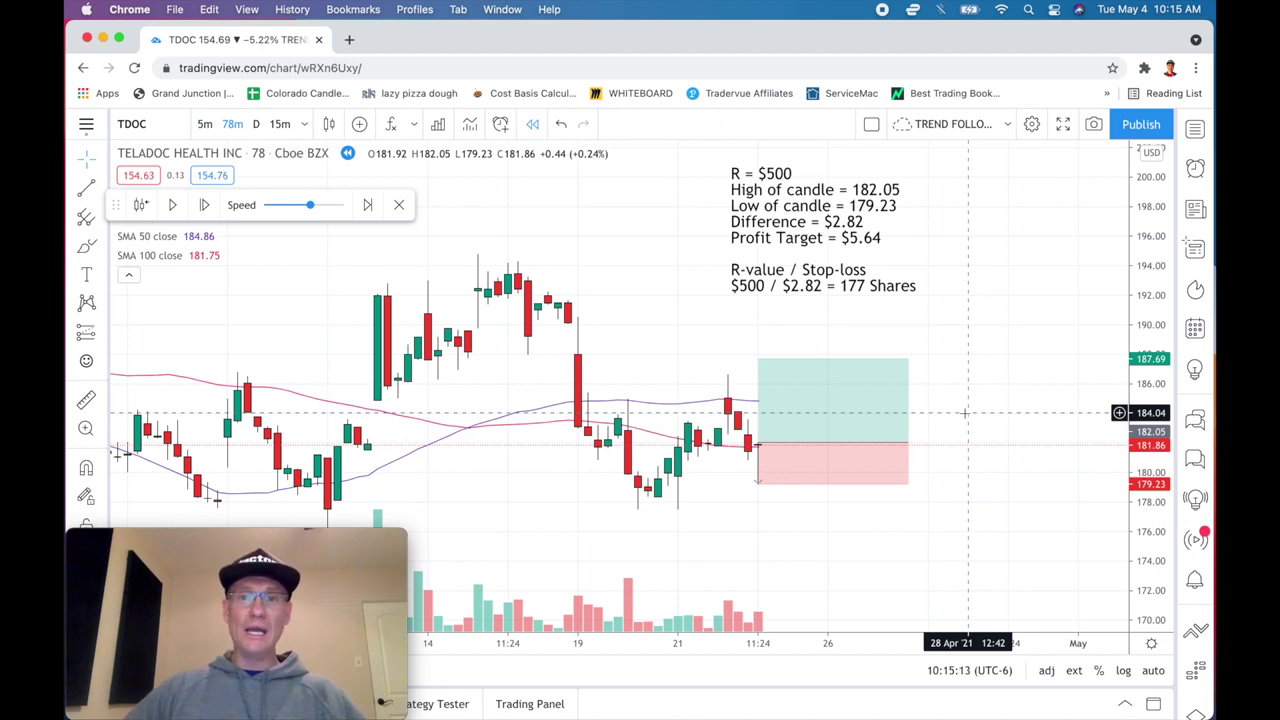
Append '($1000 - commissions)' to the Profit Target = $5.64 line and widen the note box.
{"action": "double_click", "coordinate": [928, 287]}
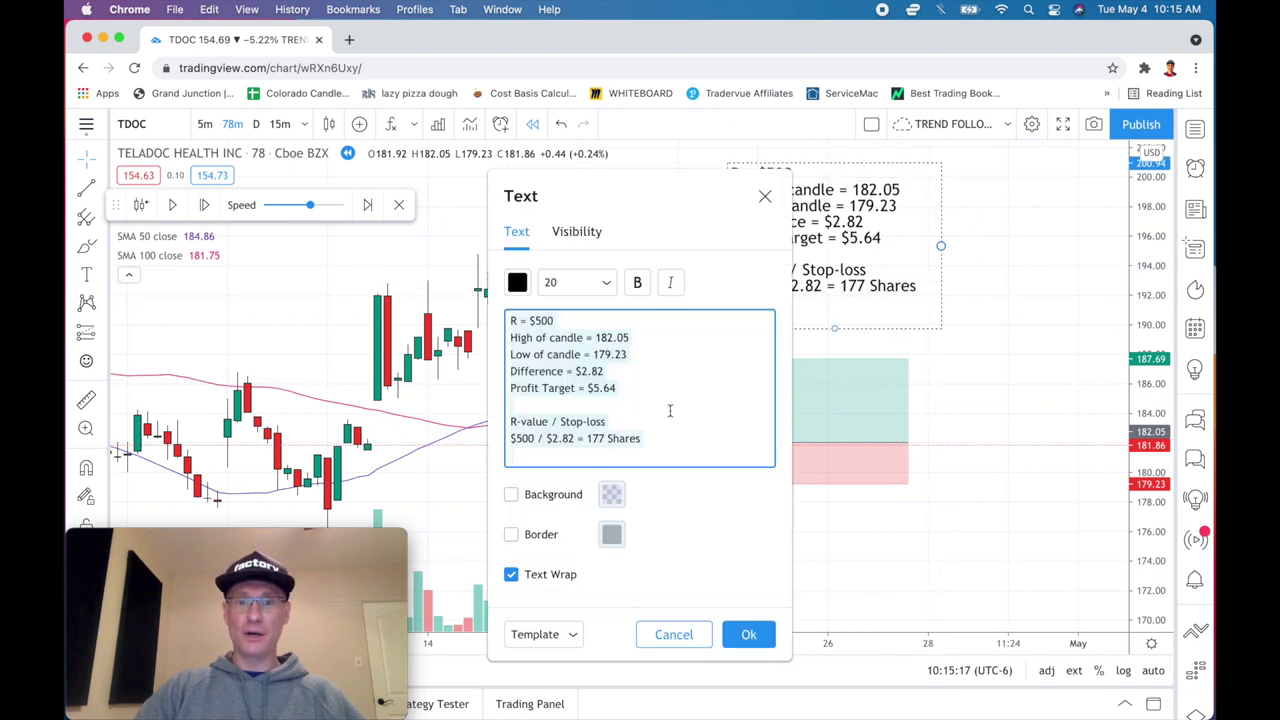
{"action": "left_click", "coordinate": [636, 385]}
{"action": "type", "text": "("}
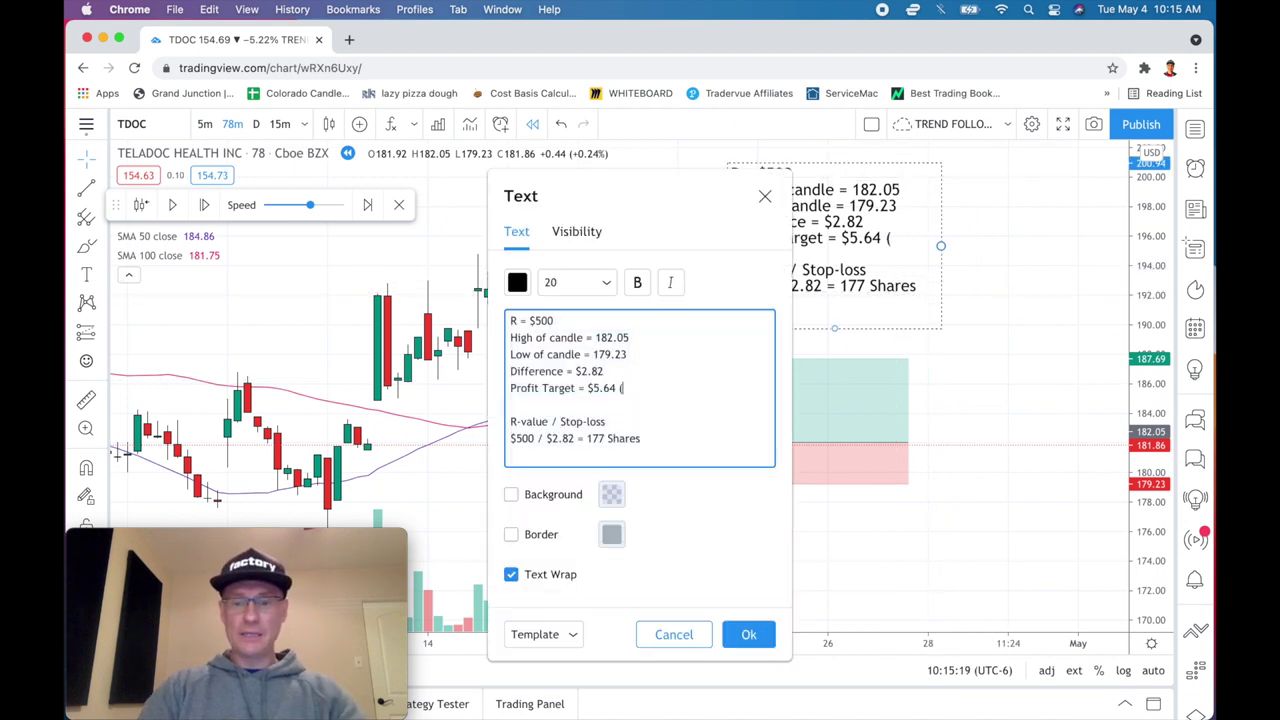
{"action": "type", "text": "$"}
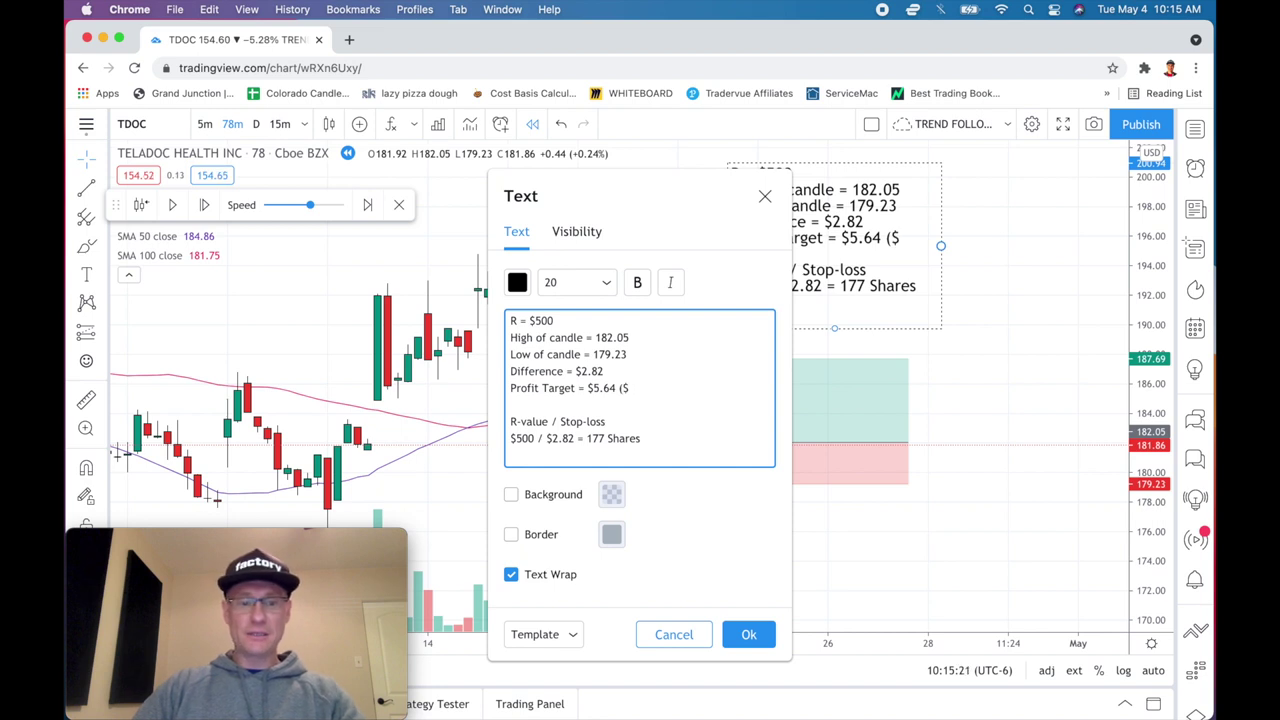
{"action": "type", "text": "1000"}
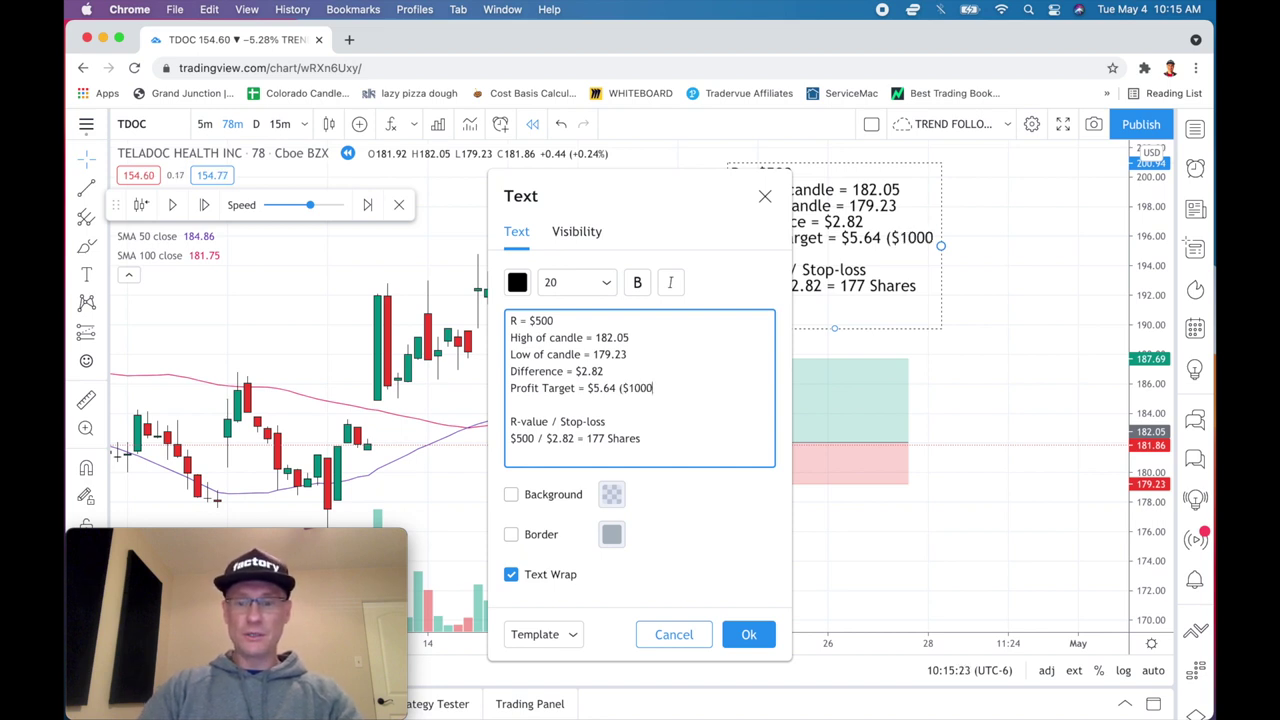
{"action": "type", "text": " - com"}
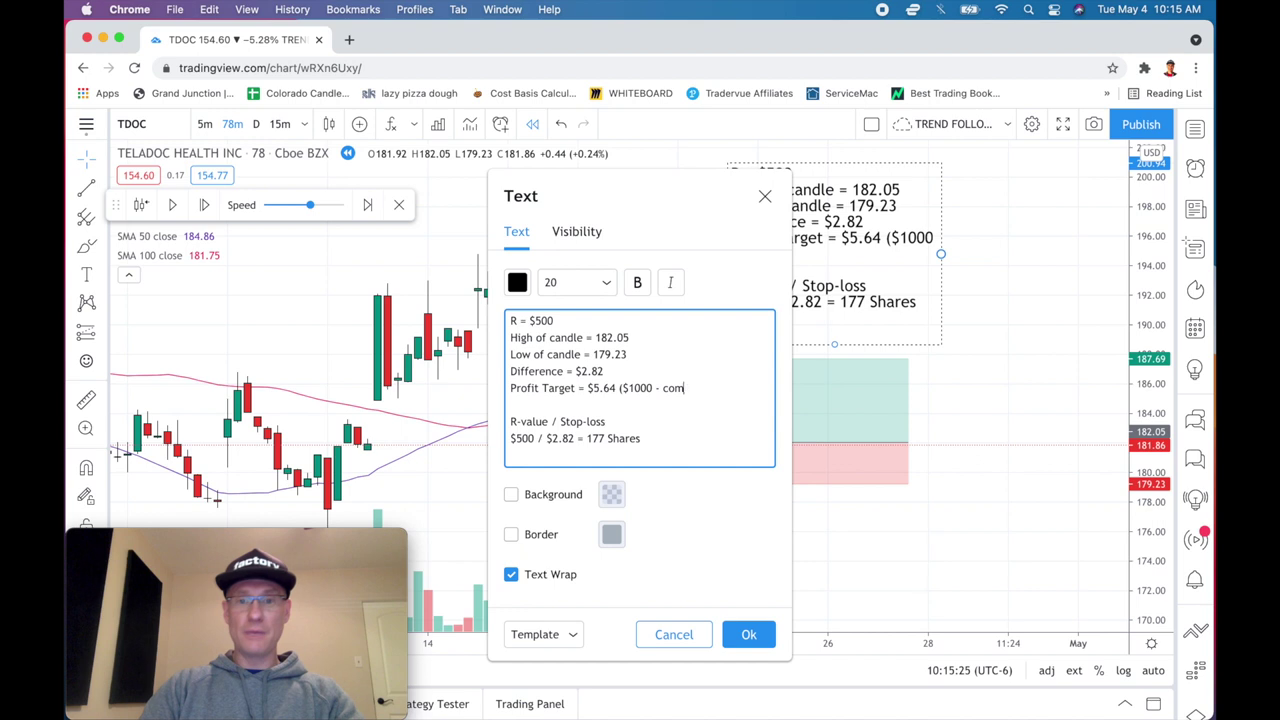
{"action": "type", "text": "missions)"}
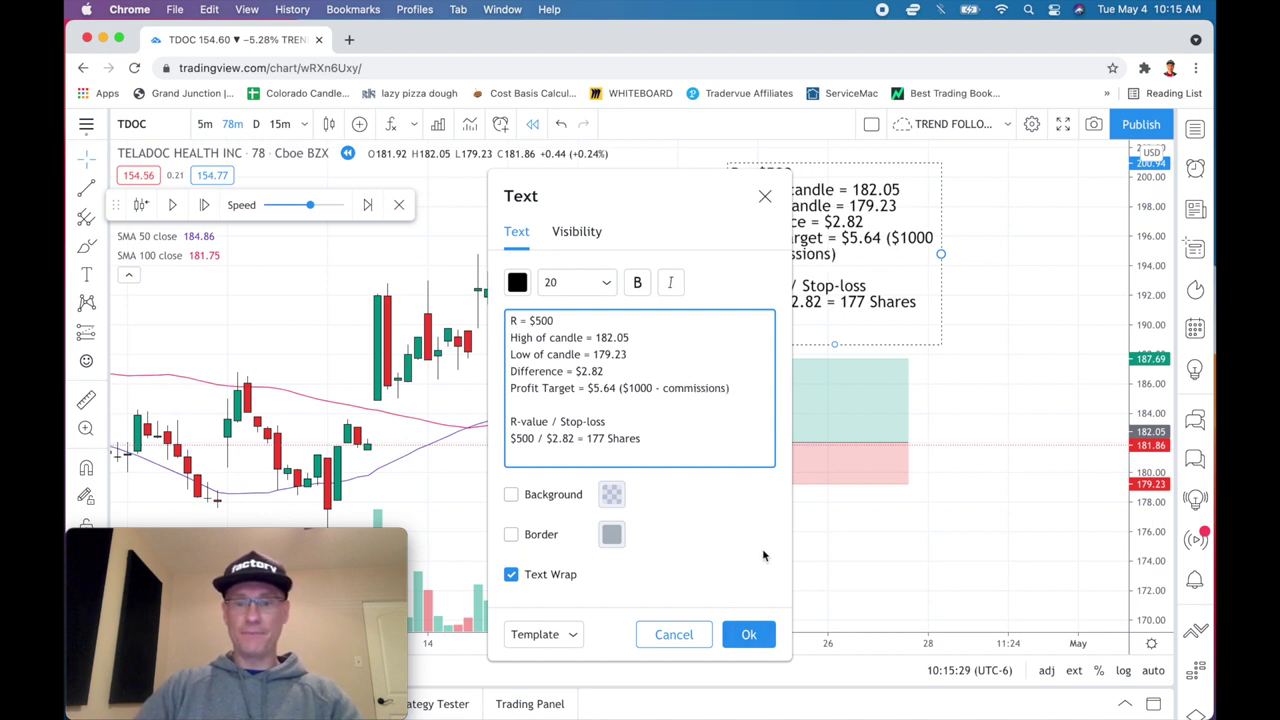
{"action": "left_click", "coordinate": [755, 636]}
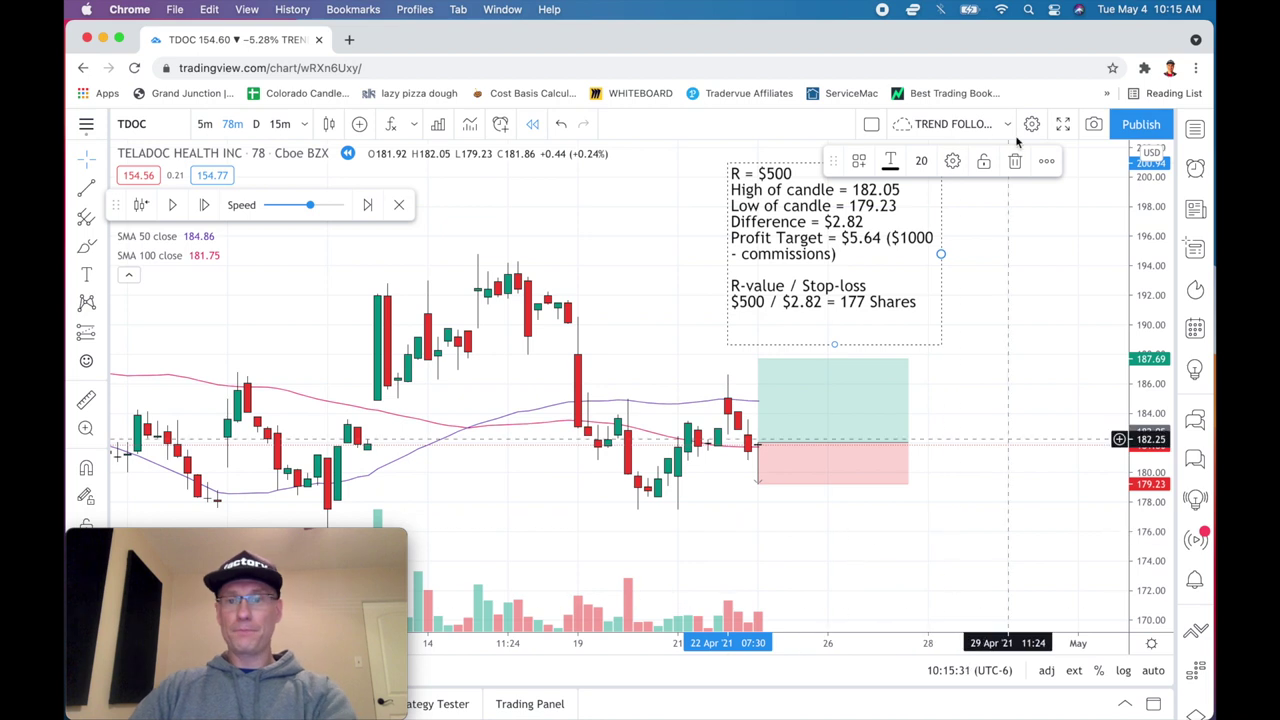
{"action": "left_click_drag", "start_coordinate": [940, 254], "coordinate": [1095, 258]}
{"action": "left_click", "coordinate": [1034, 383]}
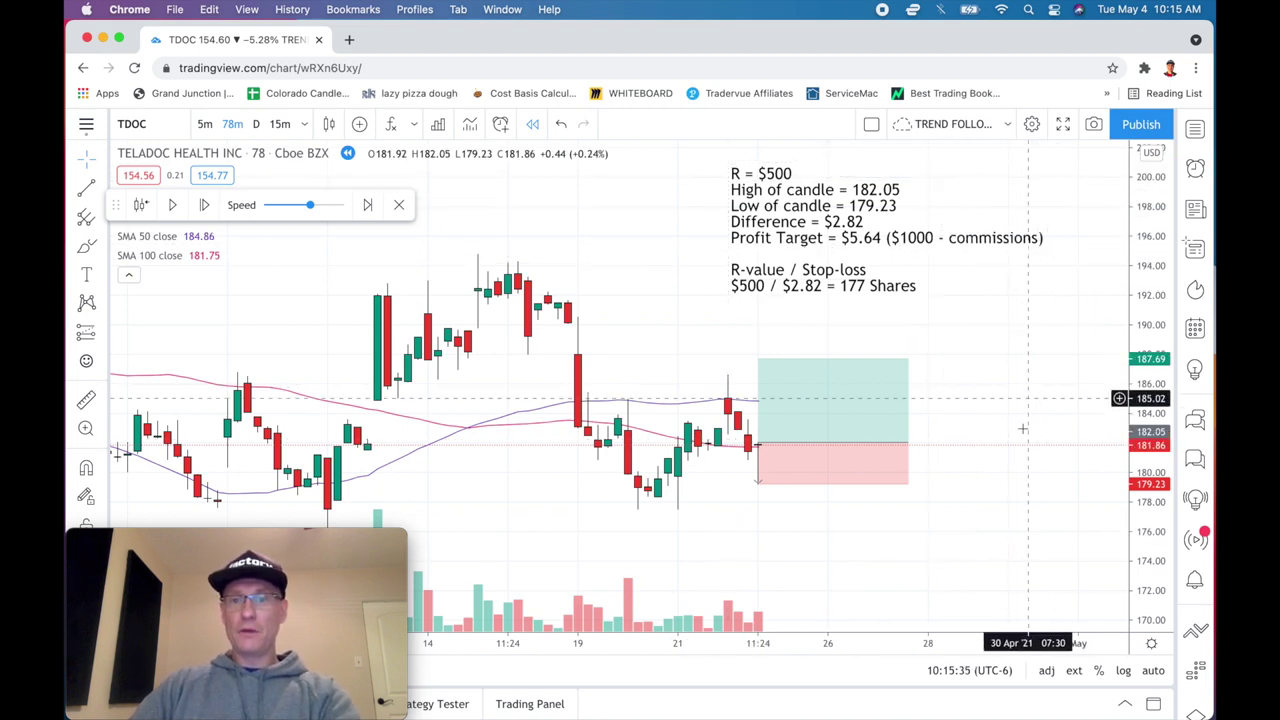